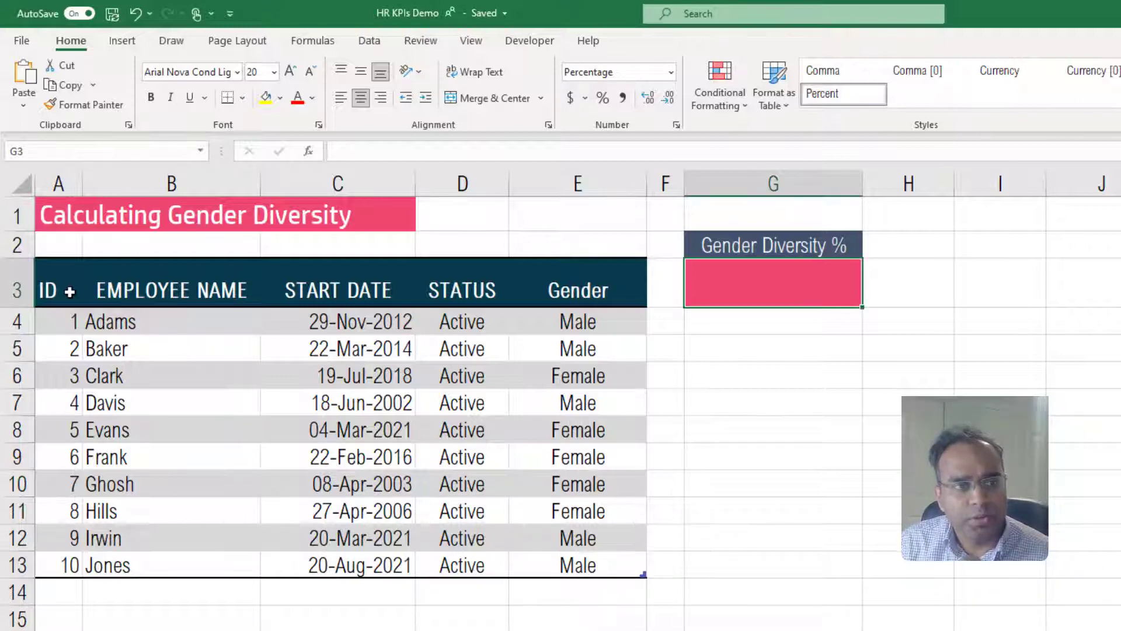
Convert the employee data range into a table and check its name, T_EMP_3.
{"action": "left_click_drag", "start_coordinate": [70, 291], "coordinate": [582, 553]}
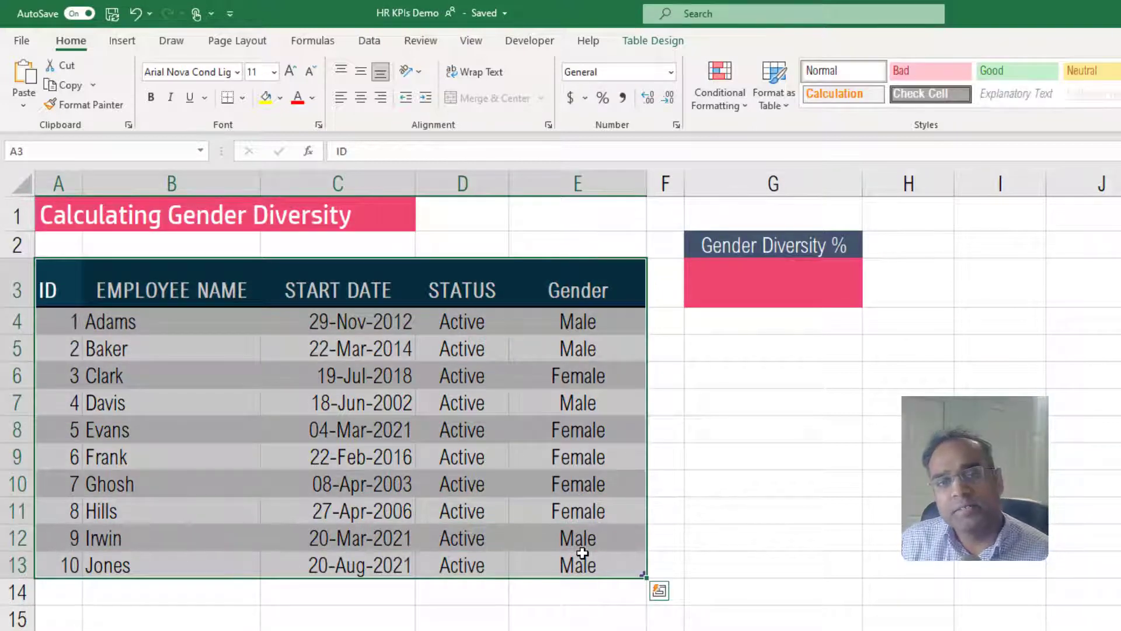
{"action": "key", "text": "ctrl+t"}
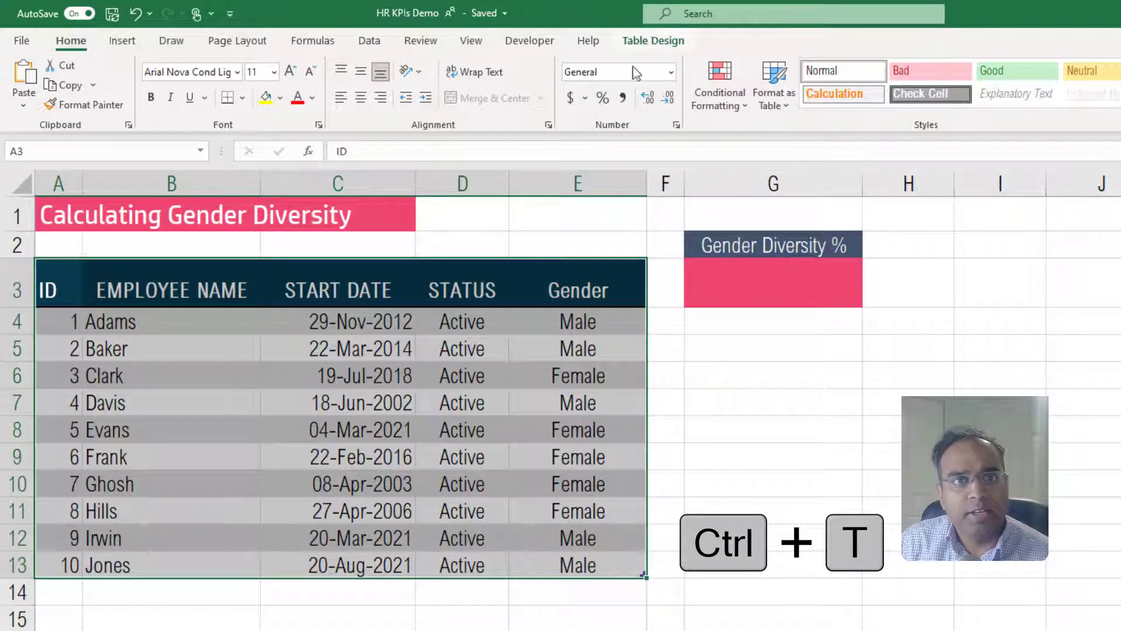
{"action": "left_click", "coordinate": [652, 41]}
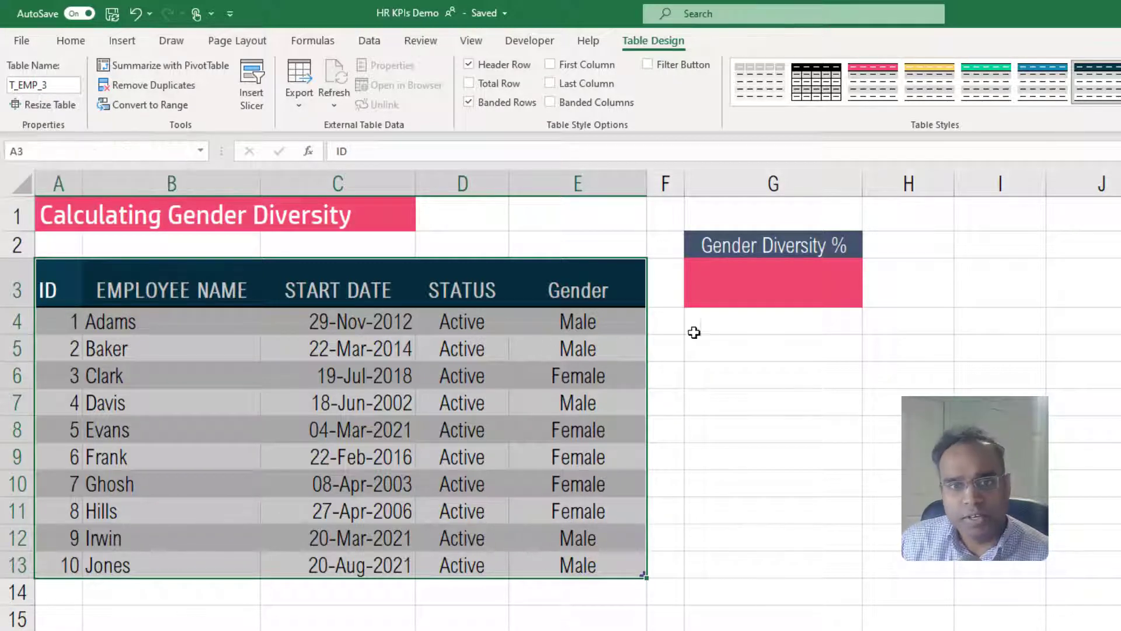
Enter =COUNTIFS(T_EMP_3[STATUS],"Active",T_EMP_3[Gender],"Female") in G3.
{"action": "left_click", "coordinate": [750, 293]}
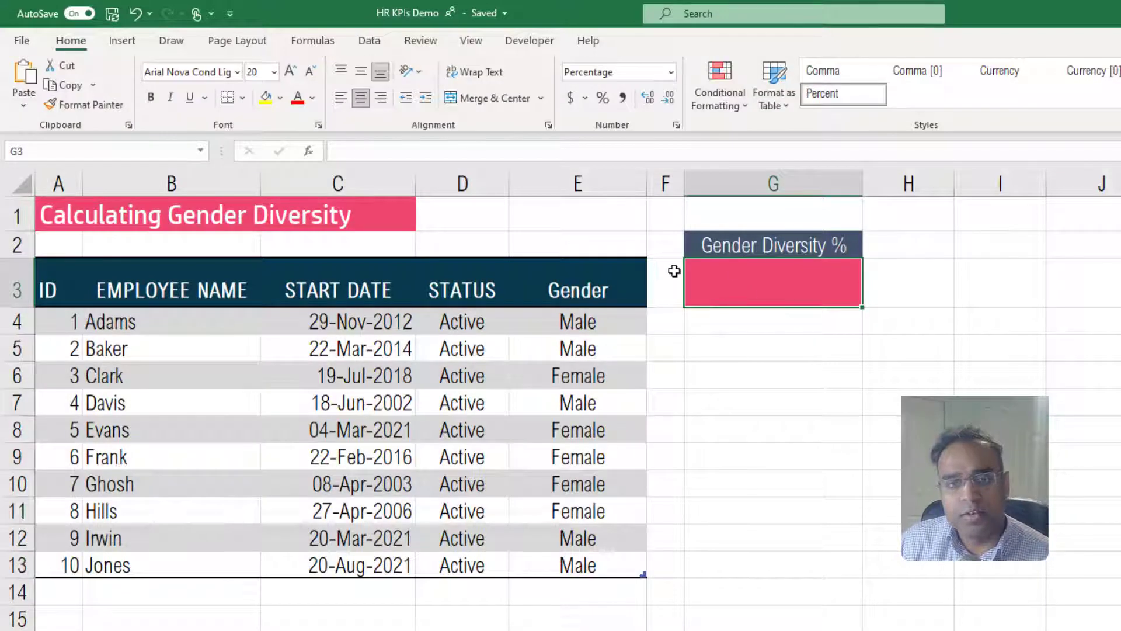
{"action": "left_click", "coordinate": [665, 156]}
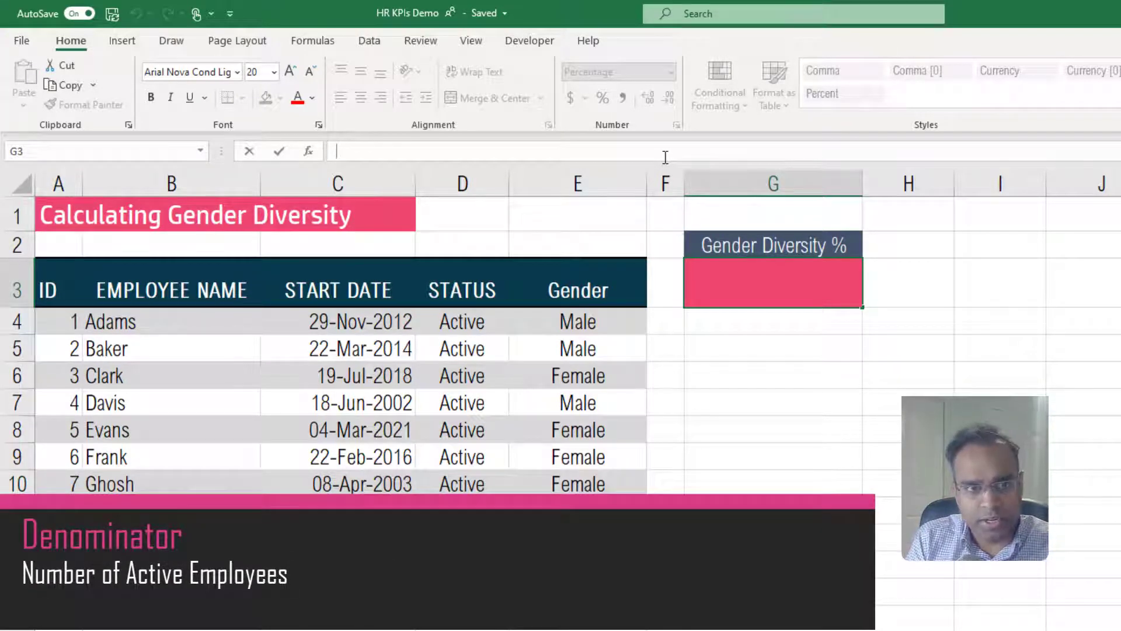
{"action": "type", "text": "="}
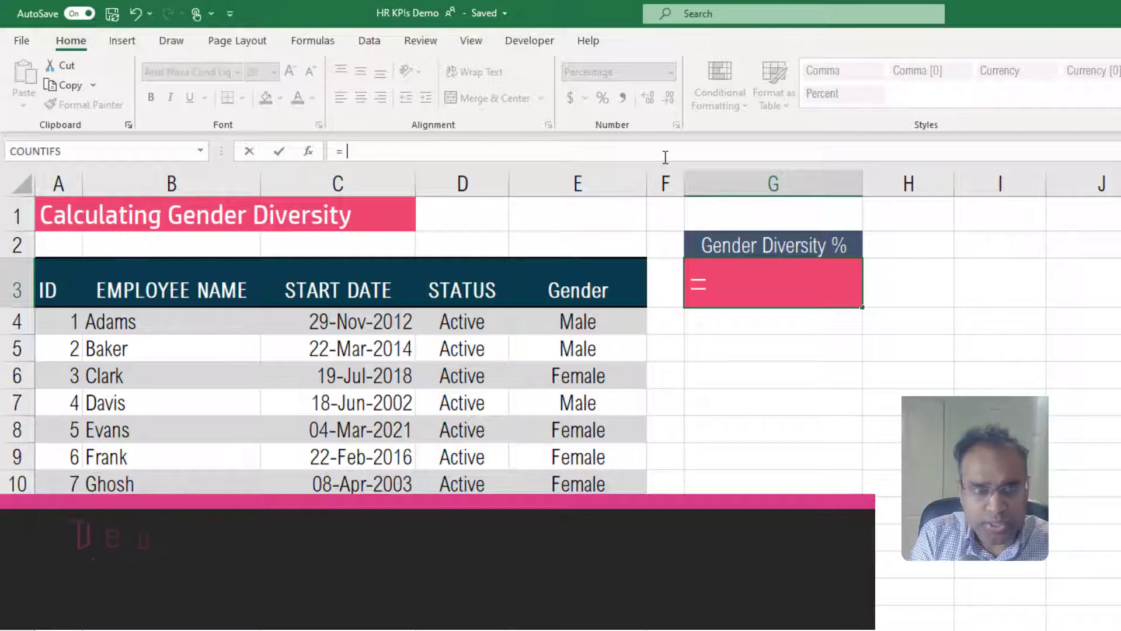
{"action": "type", "text": "countifs"}
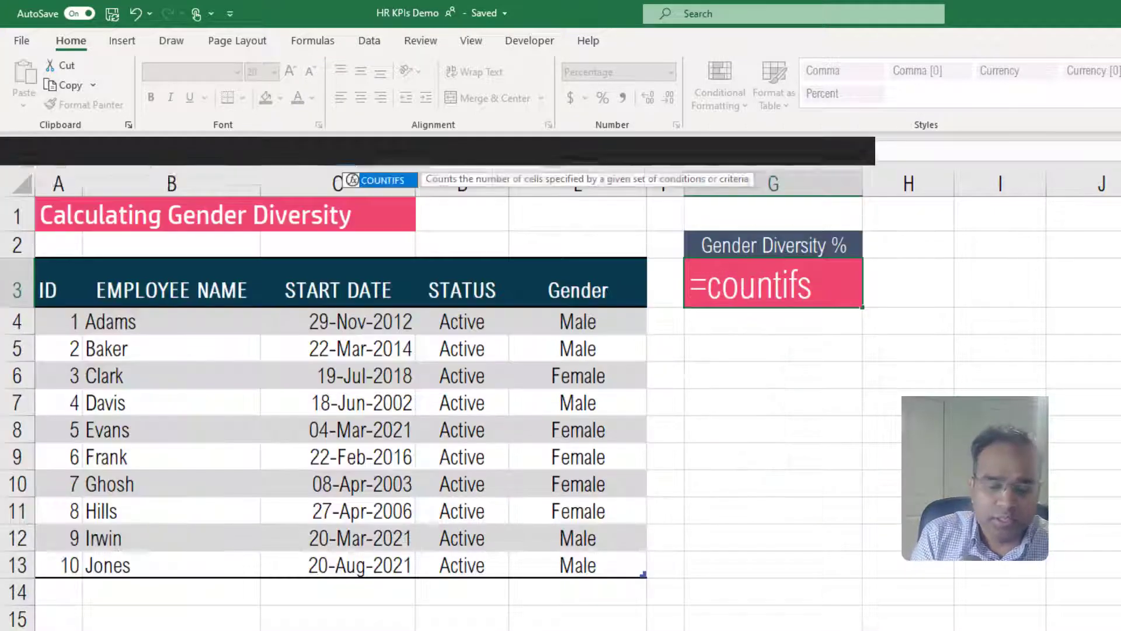
{"action": "type", "text": "("}
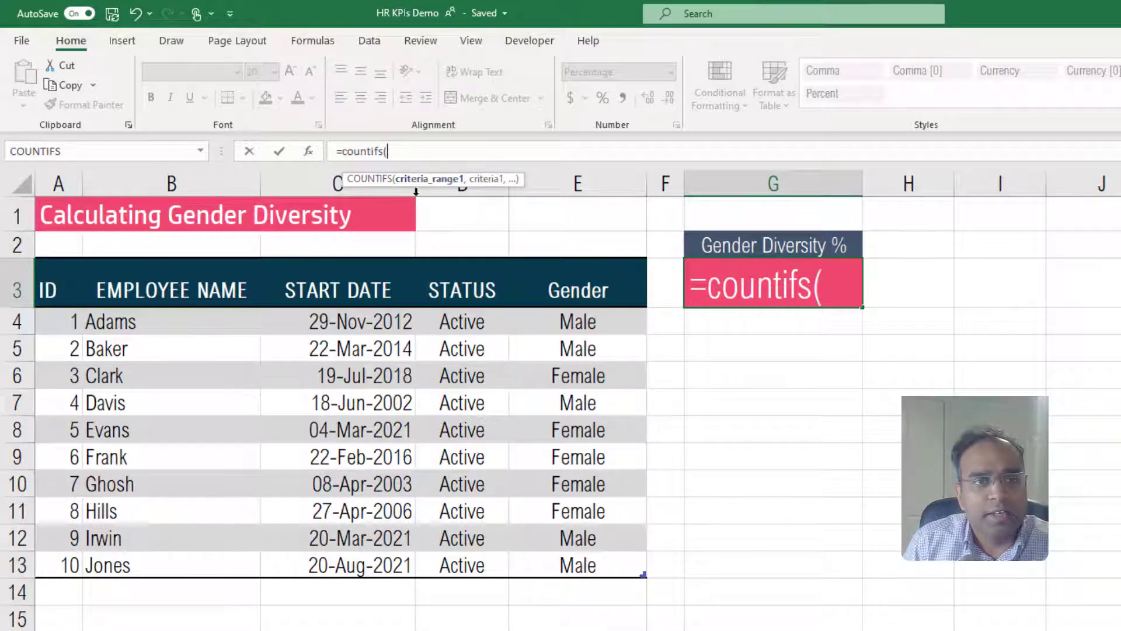
{"action": "left_click_drag", "start_coordinate": [465, 327], "coordinate": [476, 555]}
{"action": "type", "text": ","}
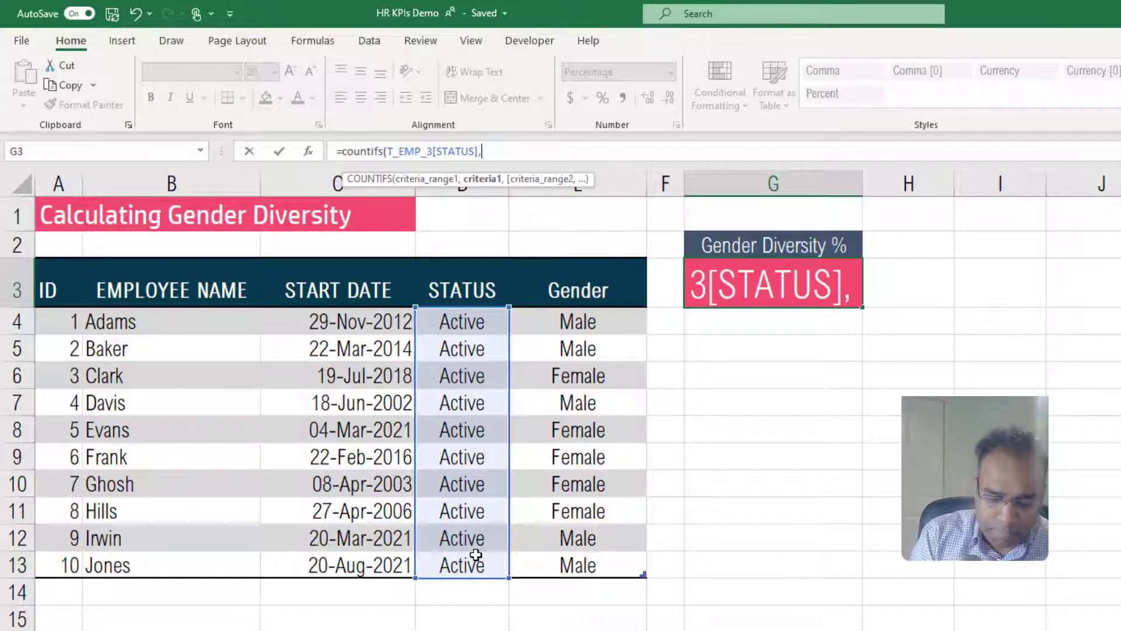
{"action": "type", "text": "\""}
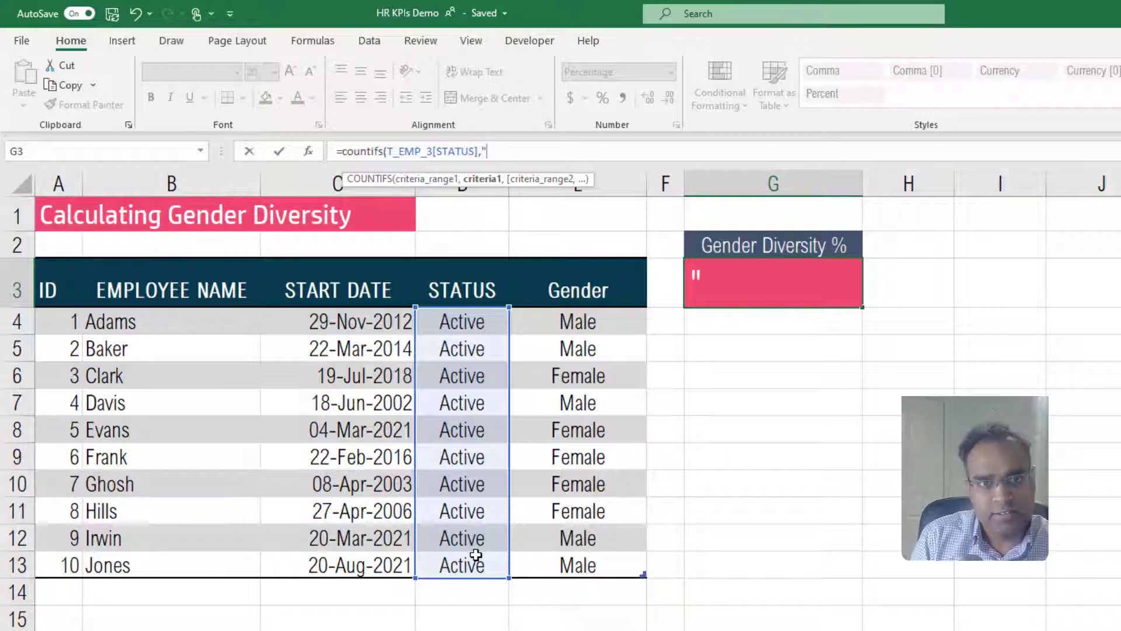
{"action": "type", "text": "A"}
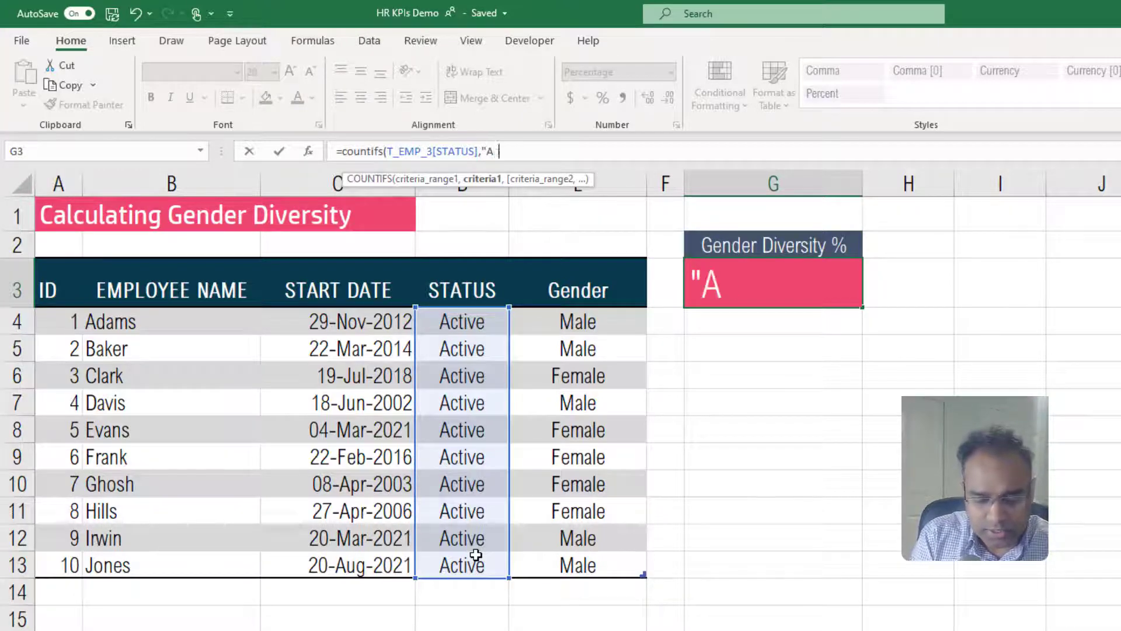
{"action": "type", "text": "ctive\","}
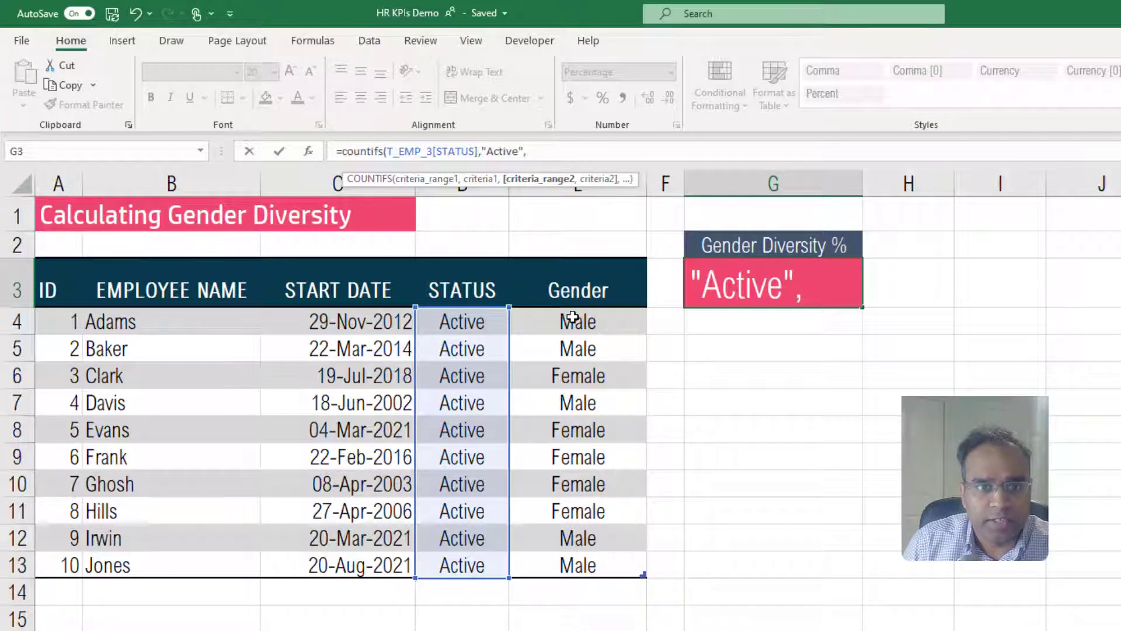
{"action": "left_click_drag", "start_coordinate": [578, 321], "coordinate": [580, 564]}
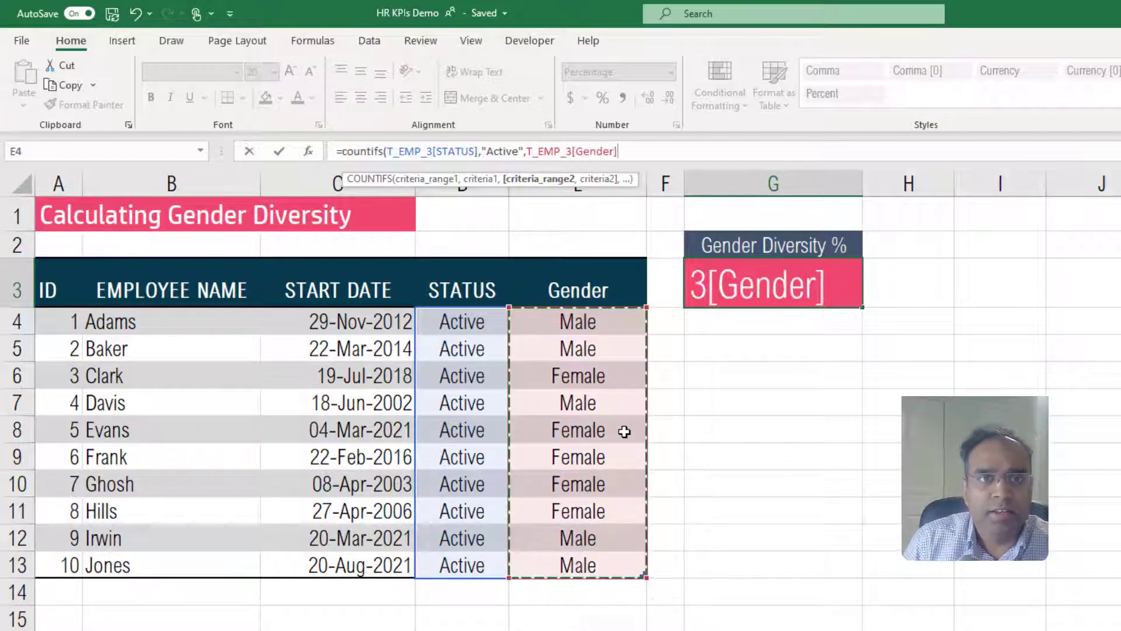
{"action": "type", "text": ",\""}
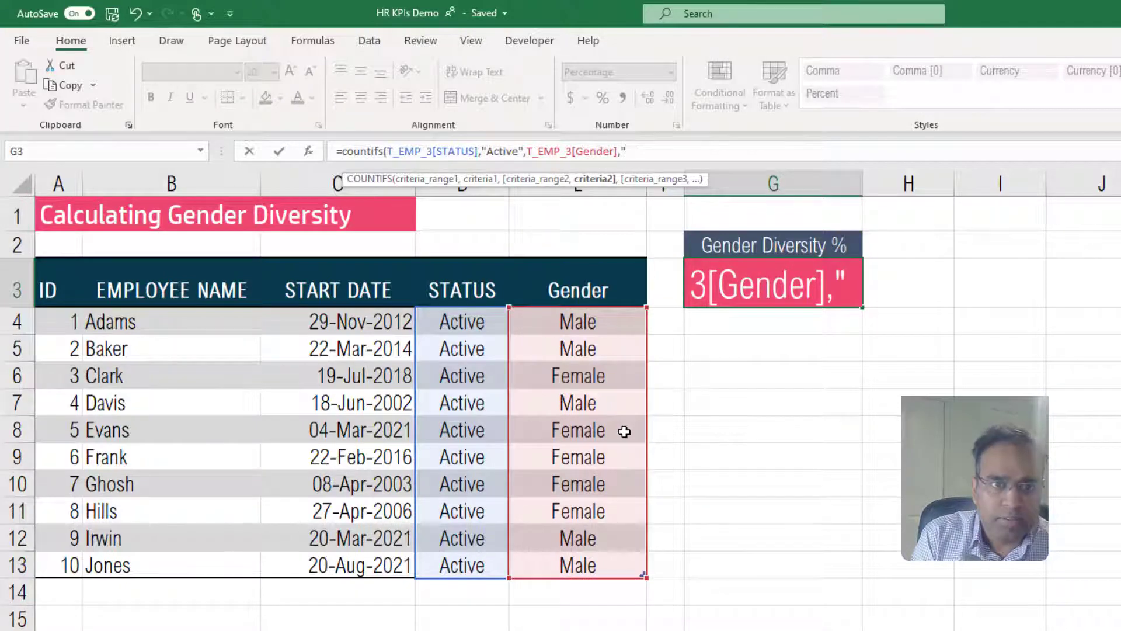
{"action": "type", "text": "Female\""}
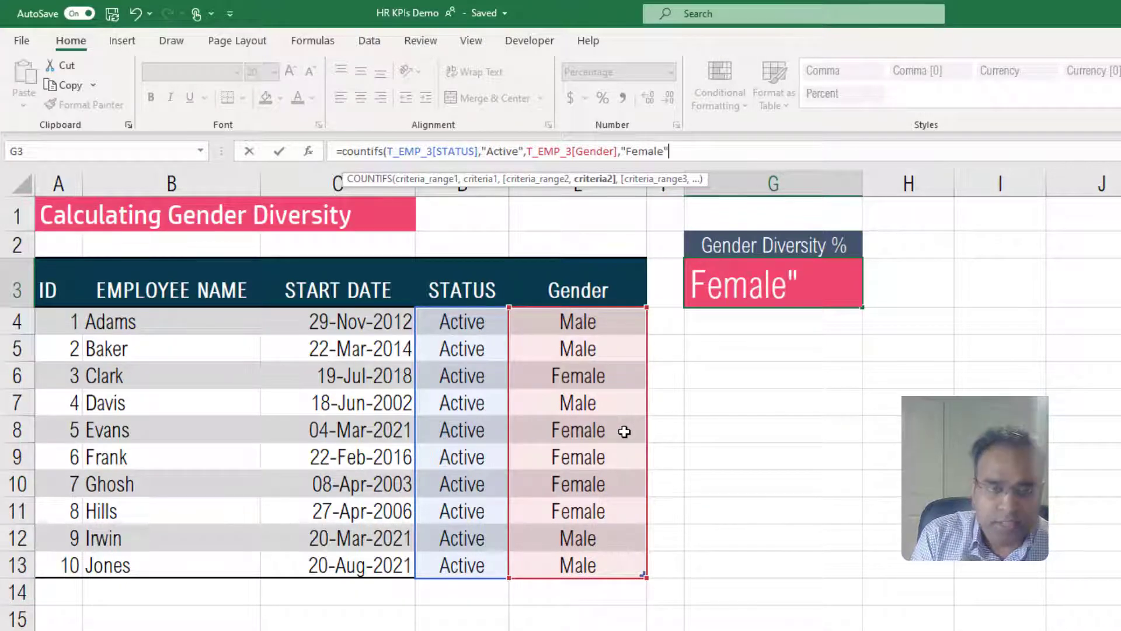
{"action": "type", "text": ")"}
{"action": "key", "text": "Return"}
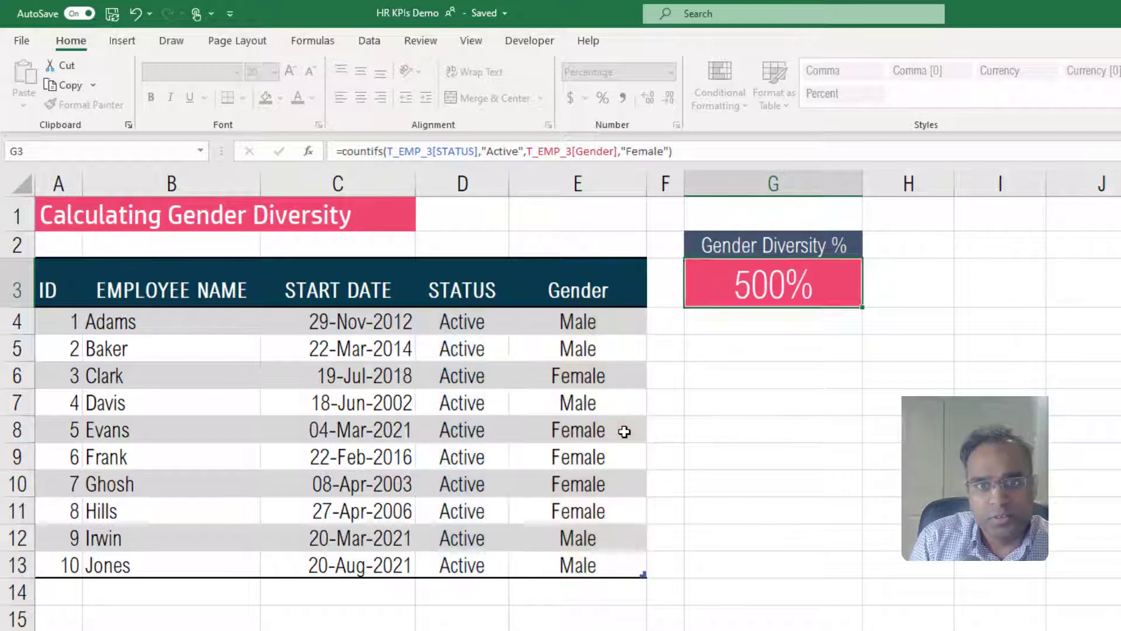
Switch G3 to General number format so it shows the count 5.
{"action": "left_click", "coordinate": [804, 297]}
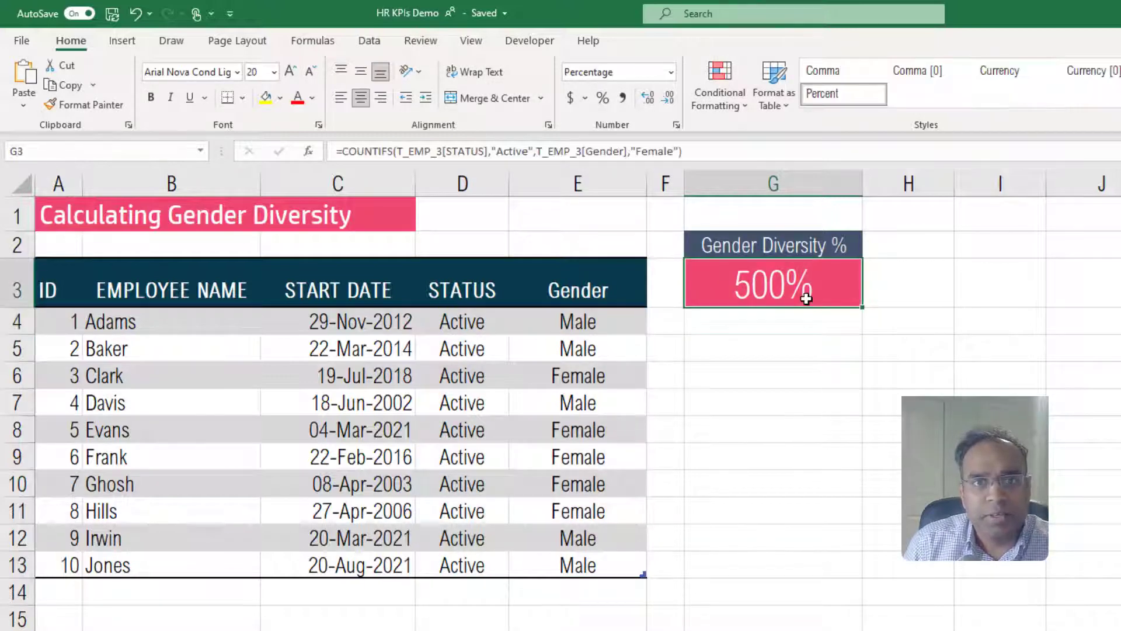
{"action": "left_click", "coordinate": [670, 72]}
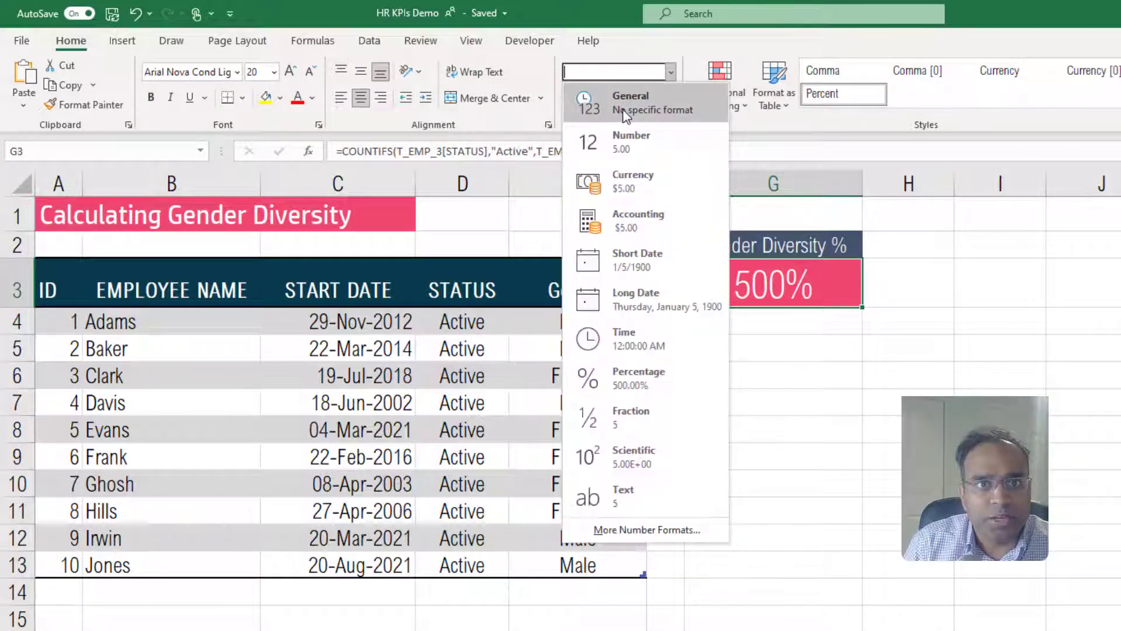
{"action": "left_click", "coordinate": [619, 92]}
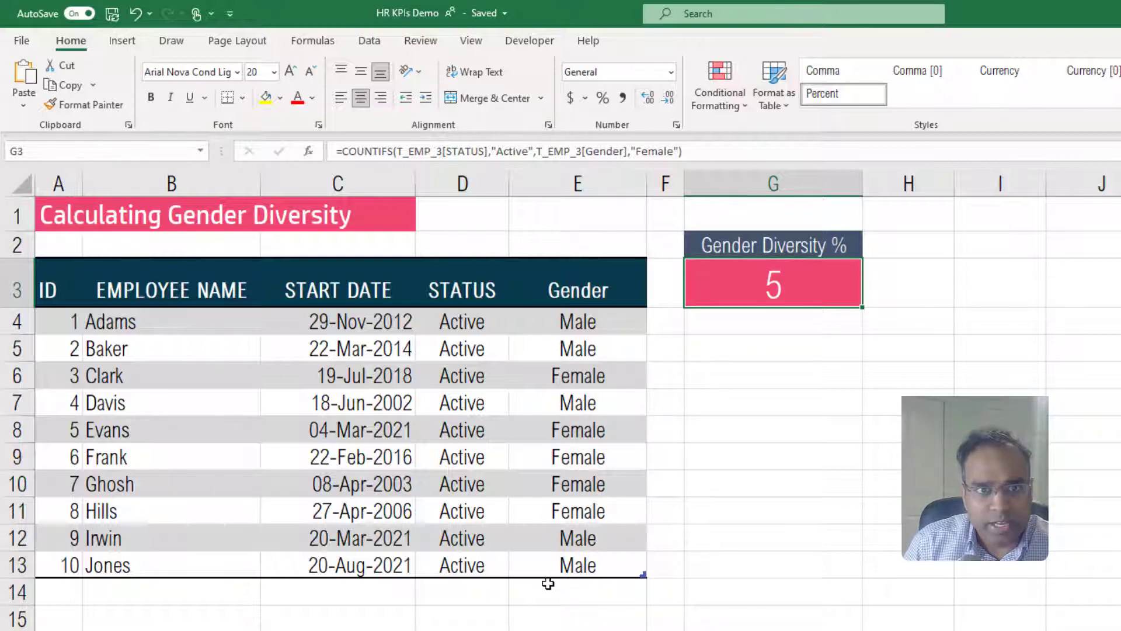
Test the count by setting D8 to Inactive (G3 drops to 4), then restore it to Active.
{"action": "left_click", "coordinate": [490, 433]}
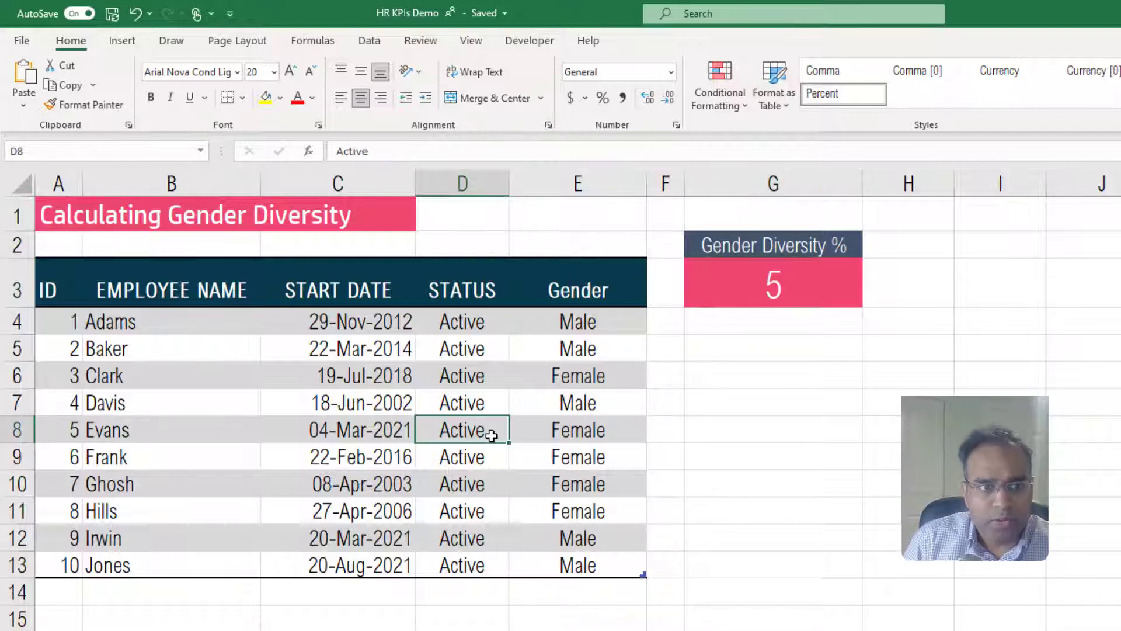
{"action": "type", "text": "Inactive"}
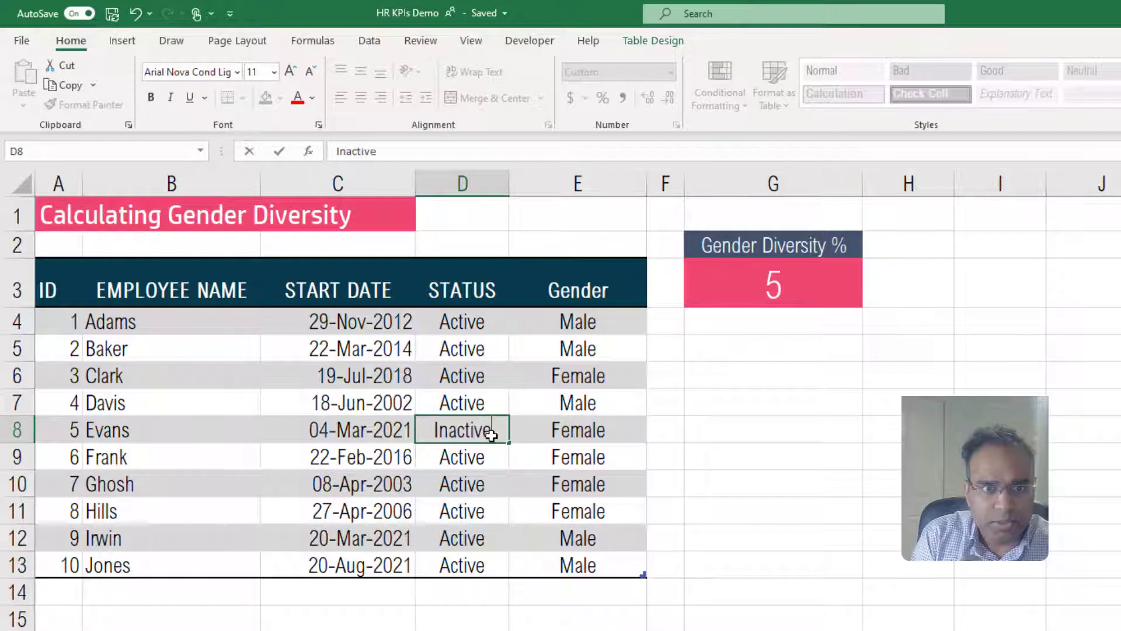
{"action": "key", "text": "Return"}
{"action": "left_click", "coordinate": [491, 435]}
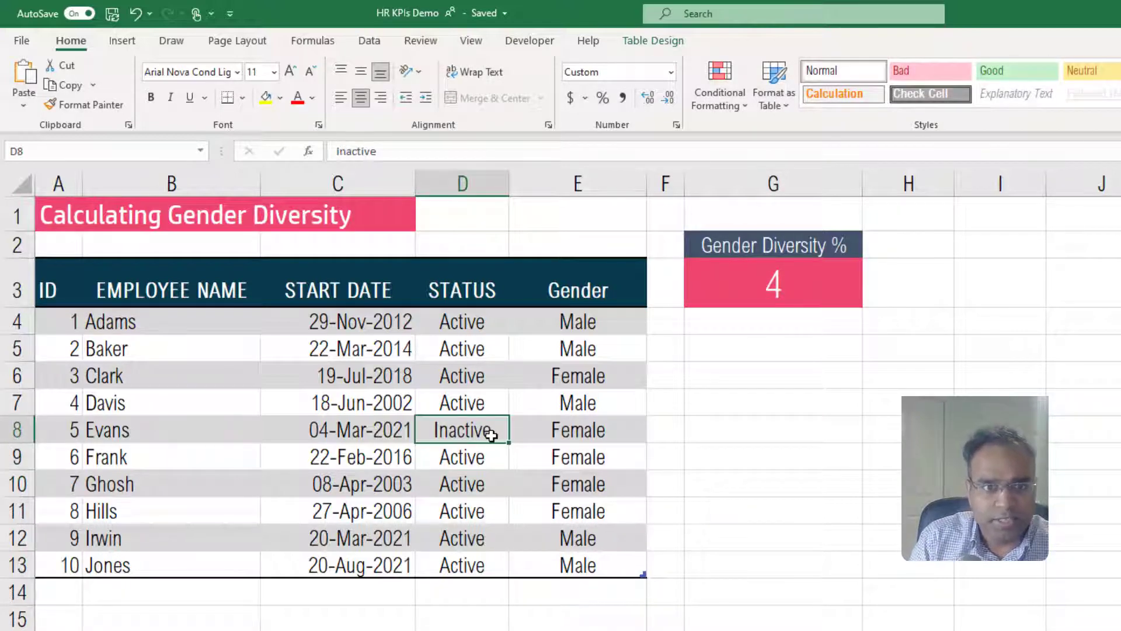
{"action": "type", "text": "Active"}
{"action": "key", "text": "Return"}
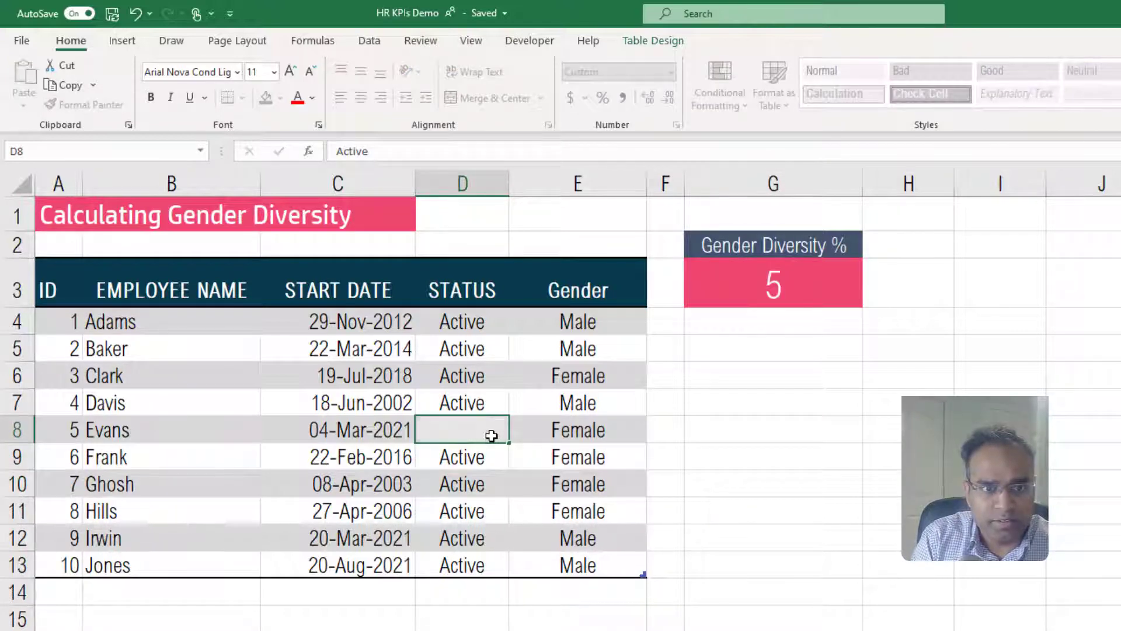
{"action": "left_click", "coordinate": [841, 244]}
{"action": "left_click", "coordinate": [816, 270]}
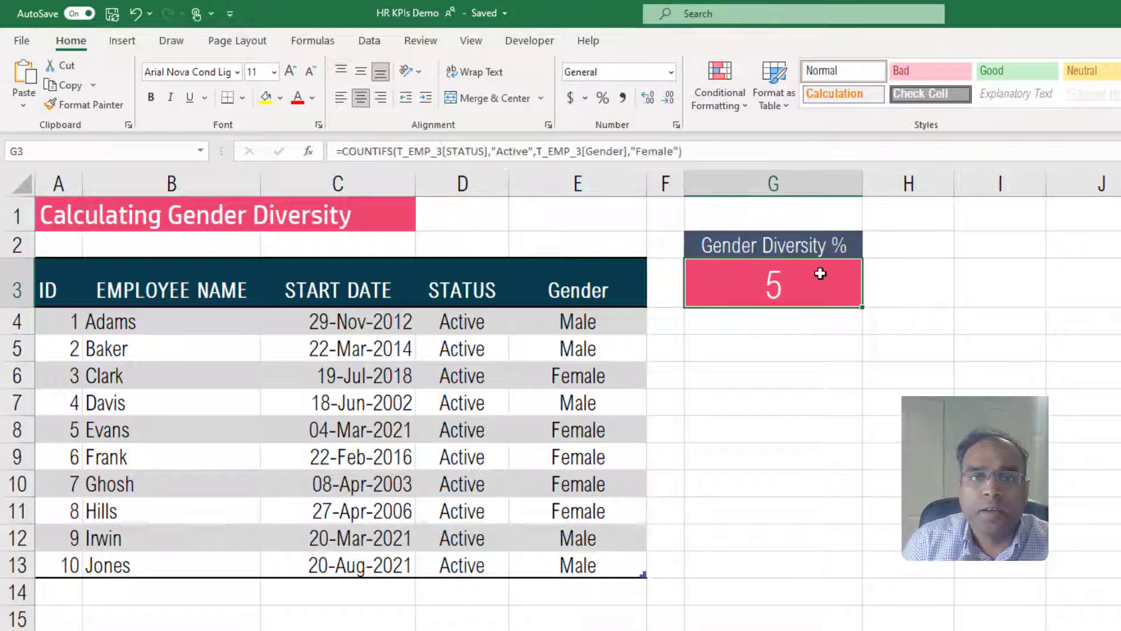
Divide G3's COUNTIFS by COUNTIF(T_EMP_3[STATUS],"Active") so it returns 0.5.
{"action": "left_click", "coordinate": [703, 153]}
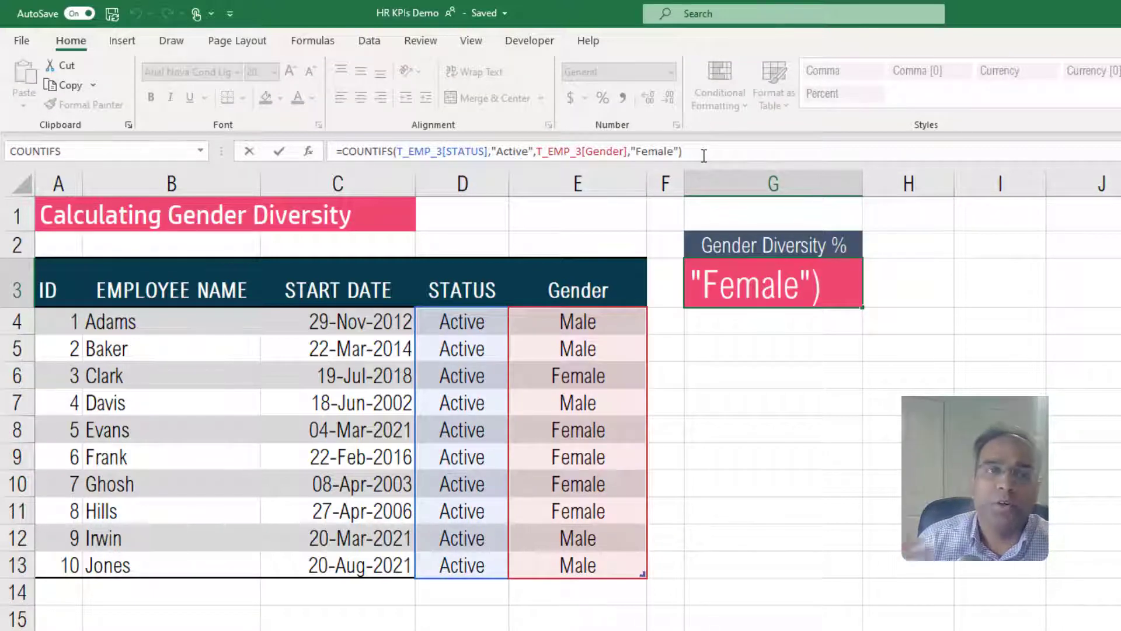
{"action": "type", "text": "/"}
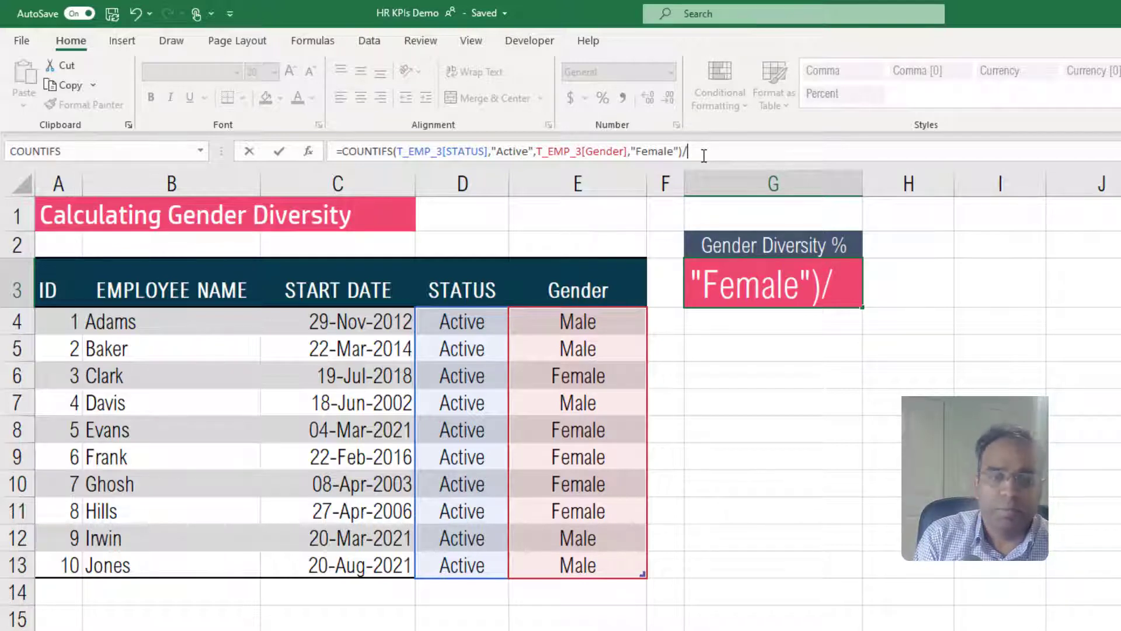
{"action": "type", "text": "count"}
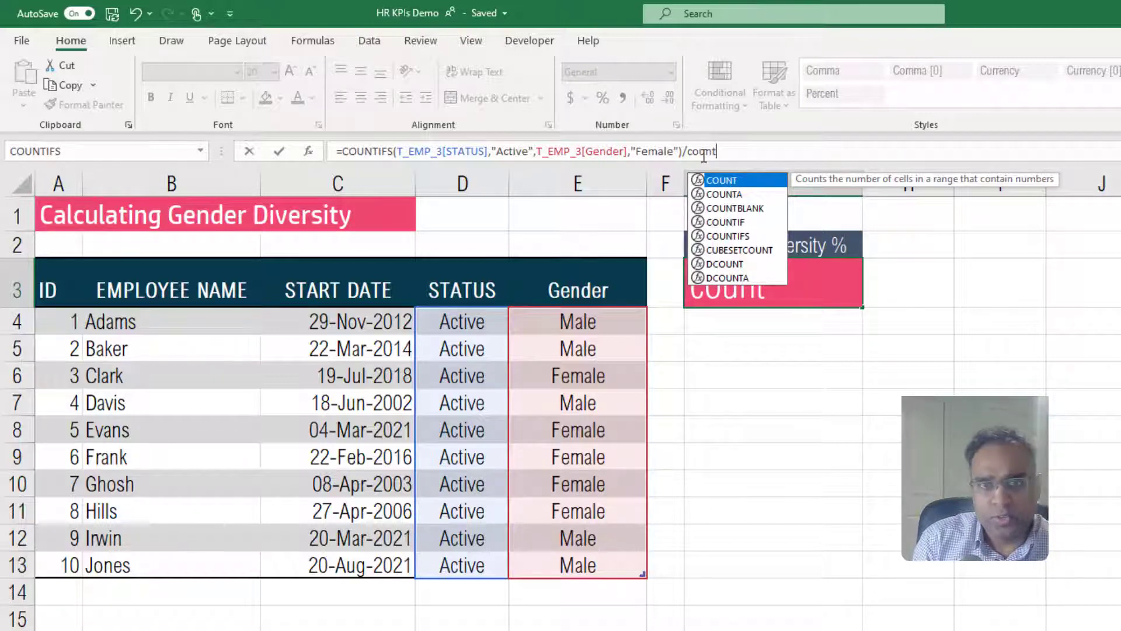
{"action": "type", "text": "if"}
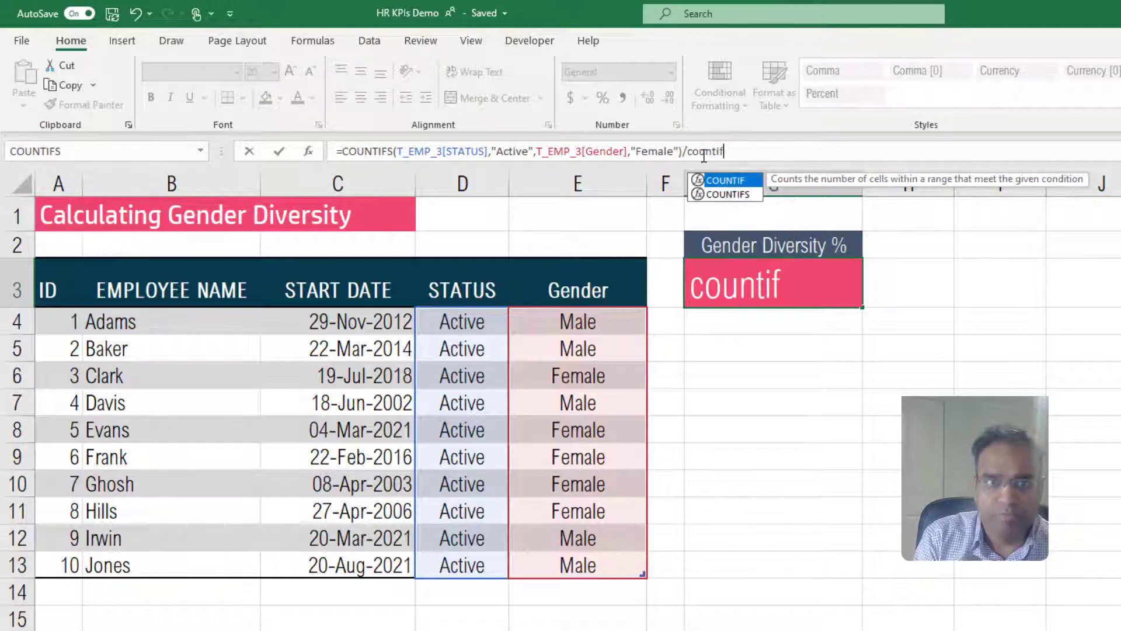
{"action": "type", "text": "("}
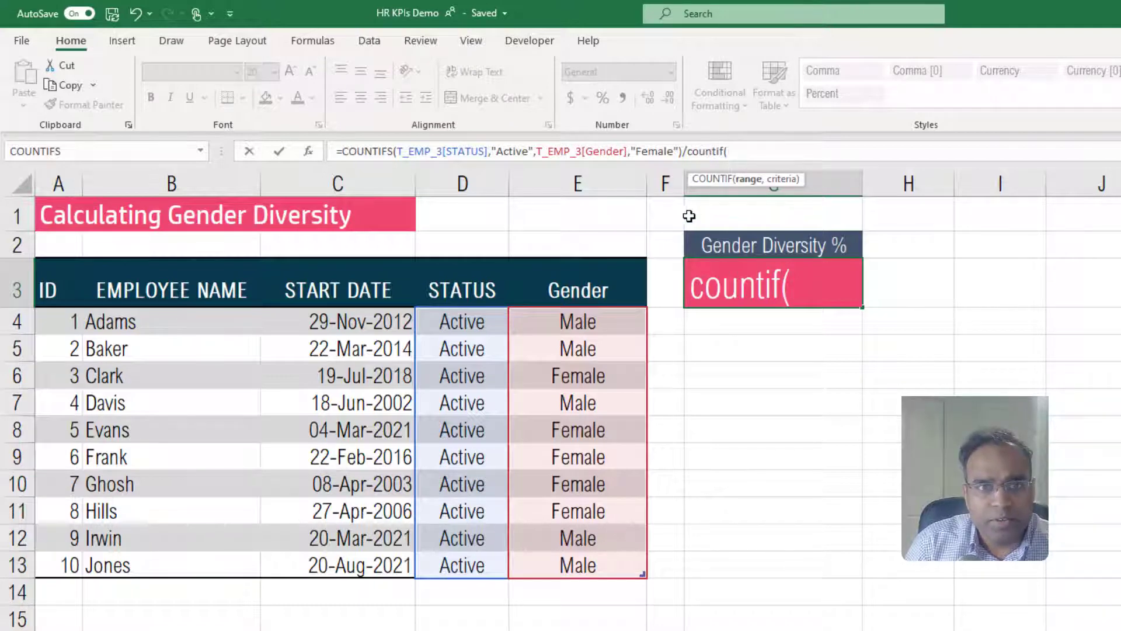
{"action": "left_click_drag", "start_coordinate": [467, 324], "coordinate": [451, 559]}
{"action": "type", "text": ","}
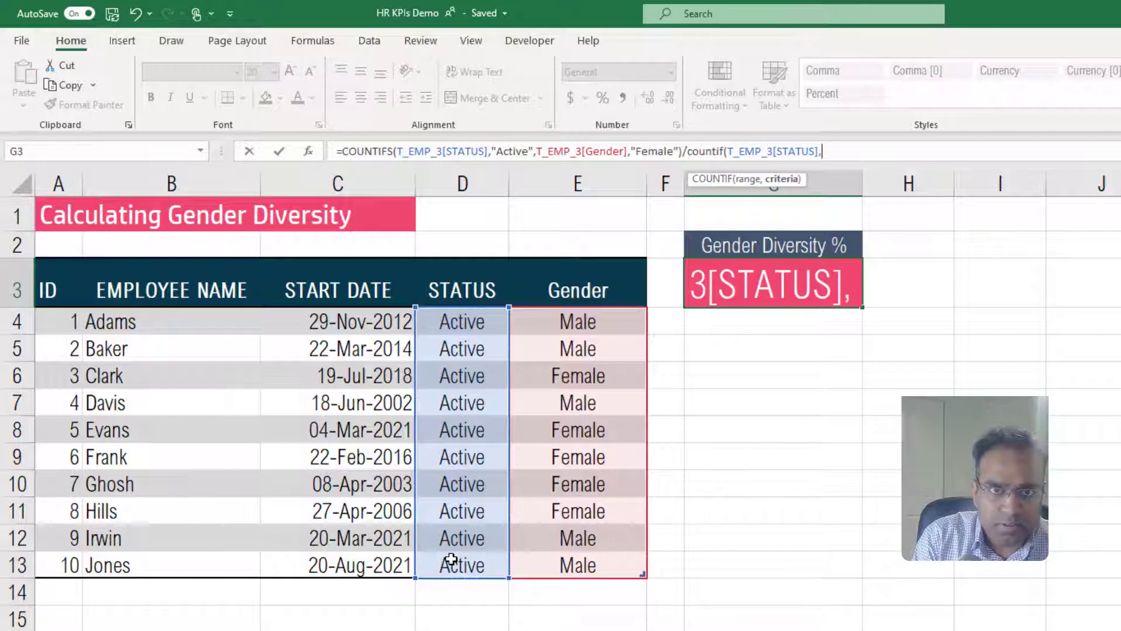
{"action": "type", "text": "\"Activ"}
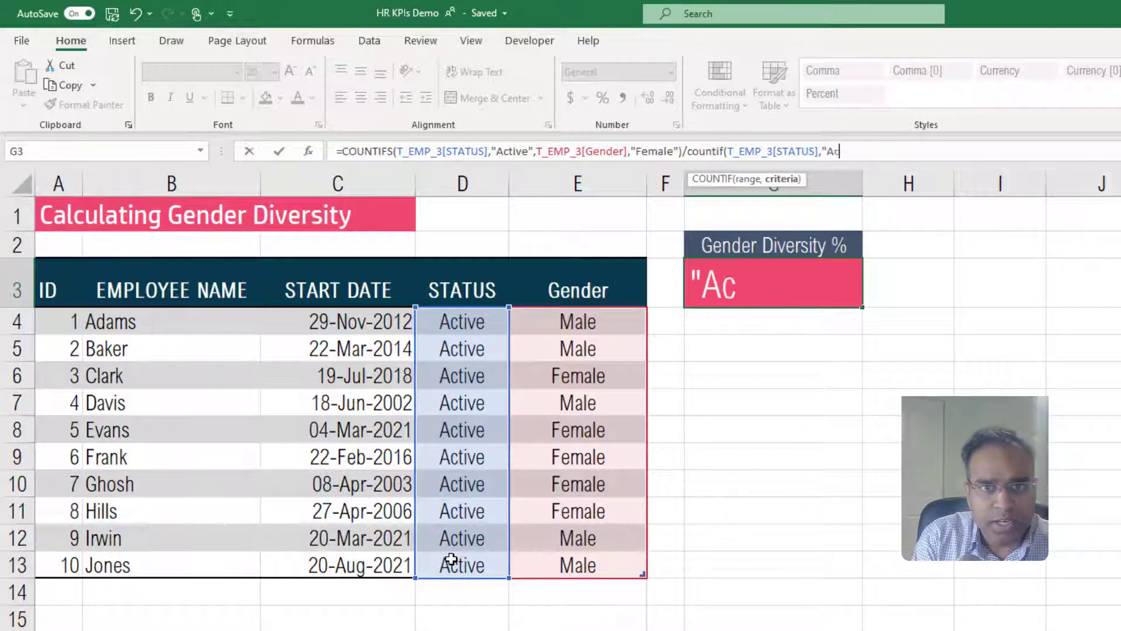
{"action": "type", "text": "e\""}
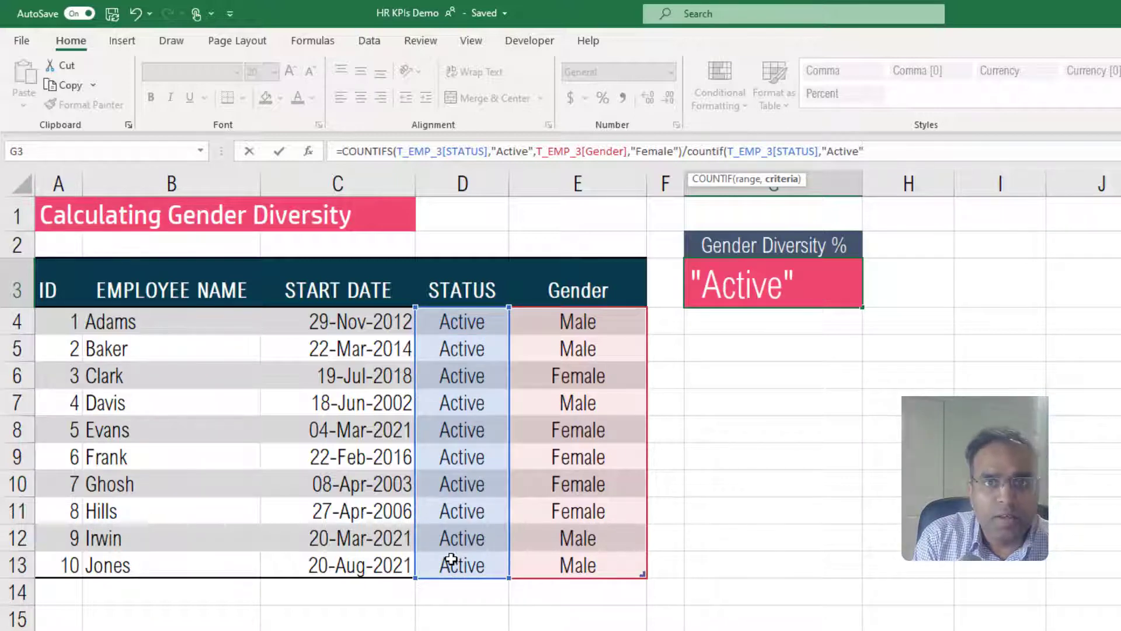
{"action": "type", "text": ")"}
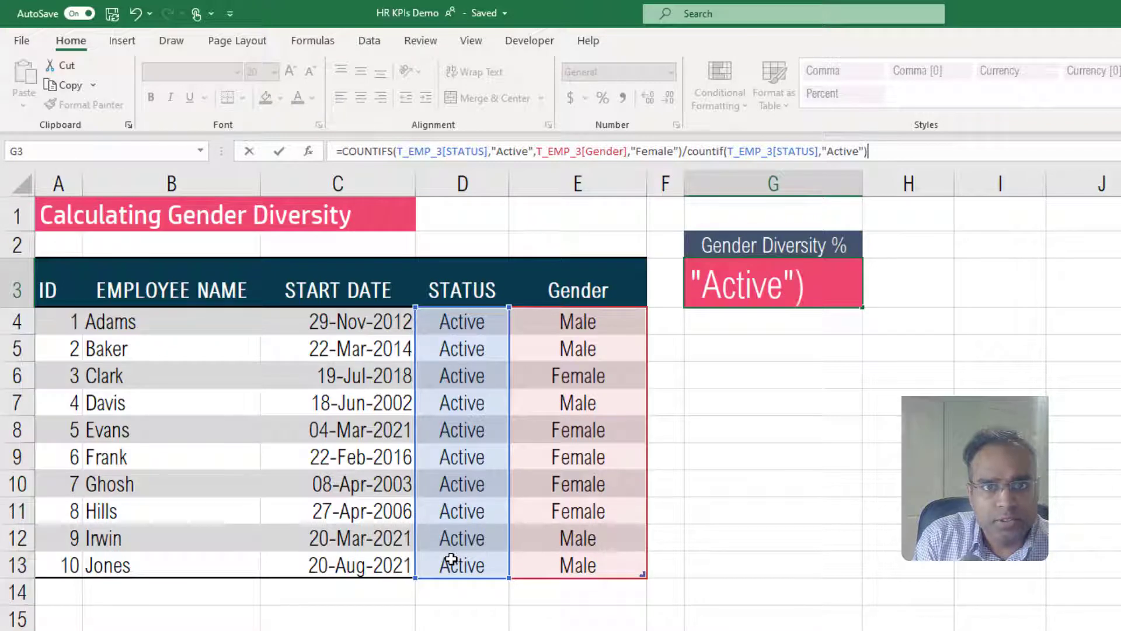
{"action": "key", "text": "Return"}
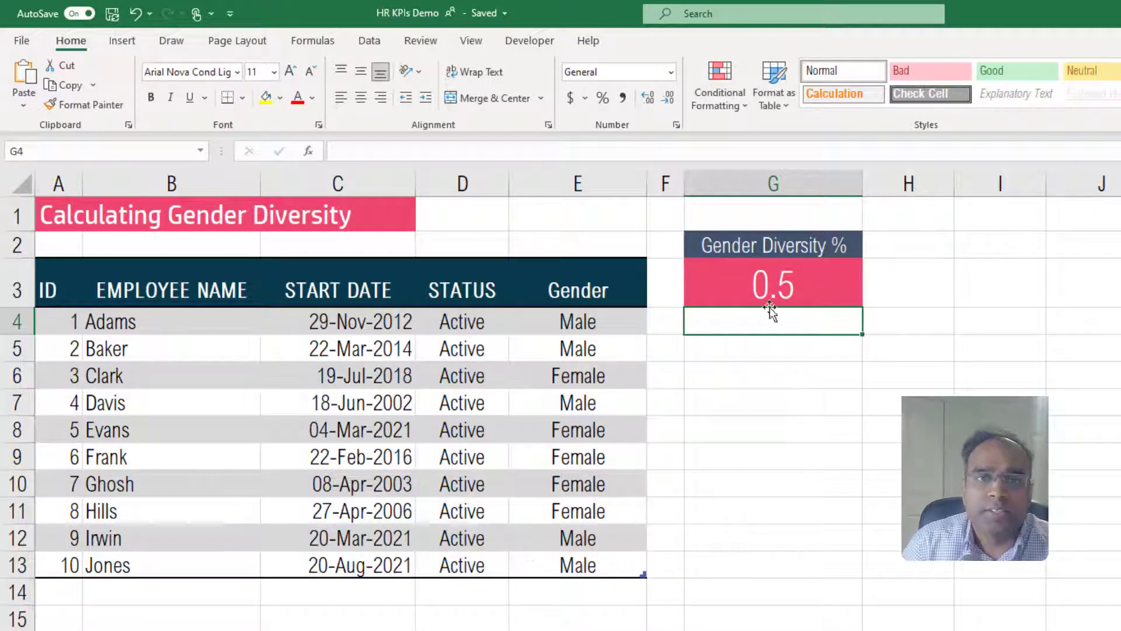
Apply Percent Style to G3 so the ratio displays as 50%.
{"action": "left_click", "coordinate": [770, 286]}
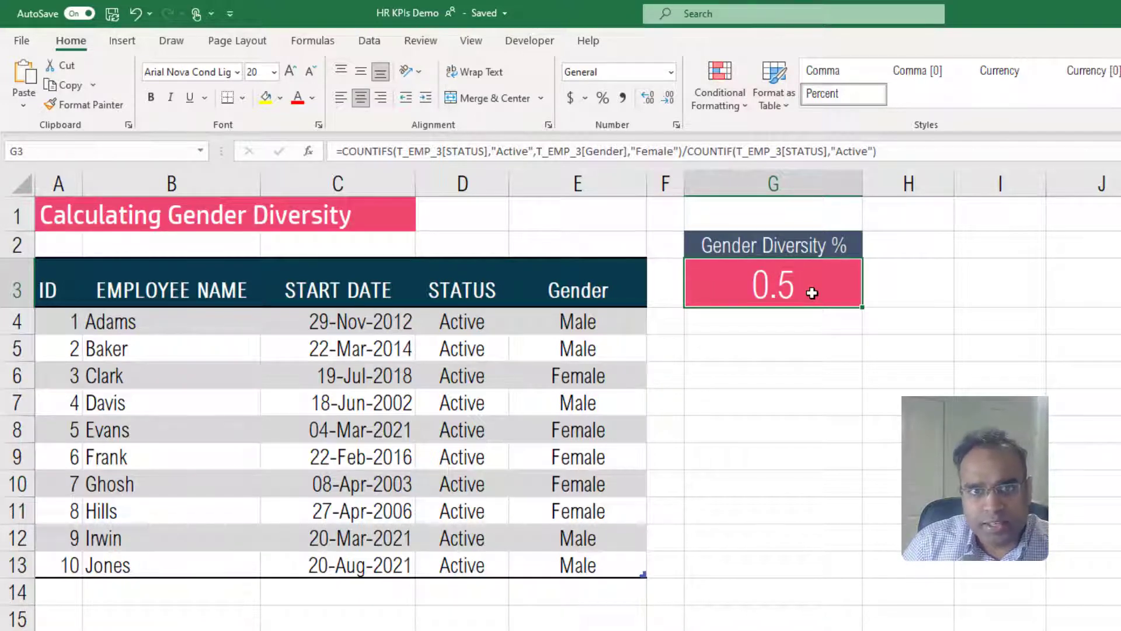
{"action": "left_click", "coordinate": [606, 101]}
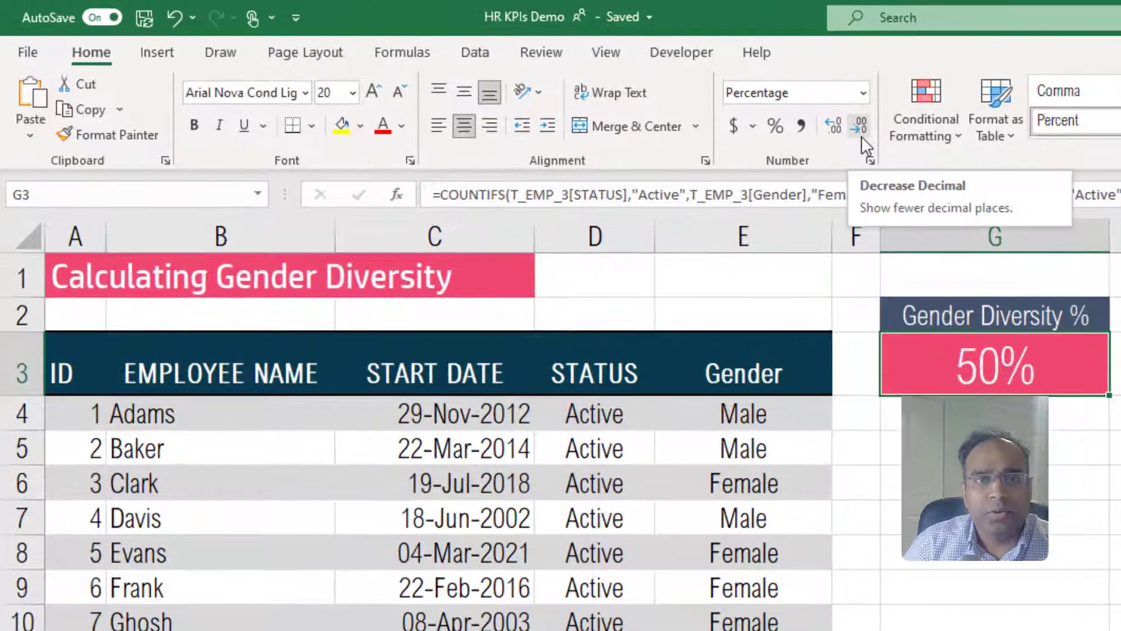
Add then remove two decimal places on G3, then reset it to General so it reads 0.5.
{"action": "left_click", "coordinate": [860, 137]}
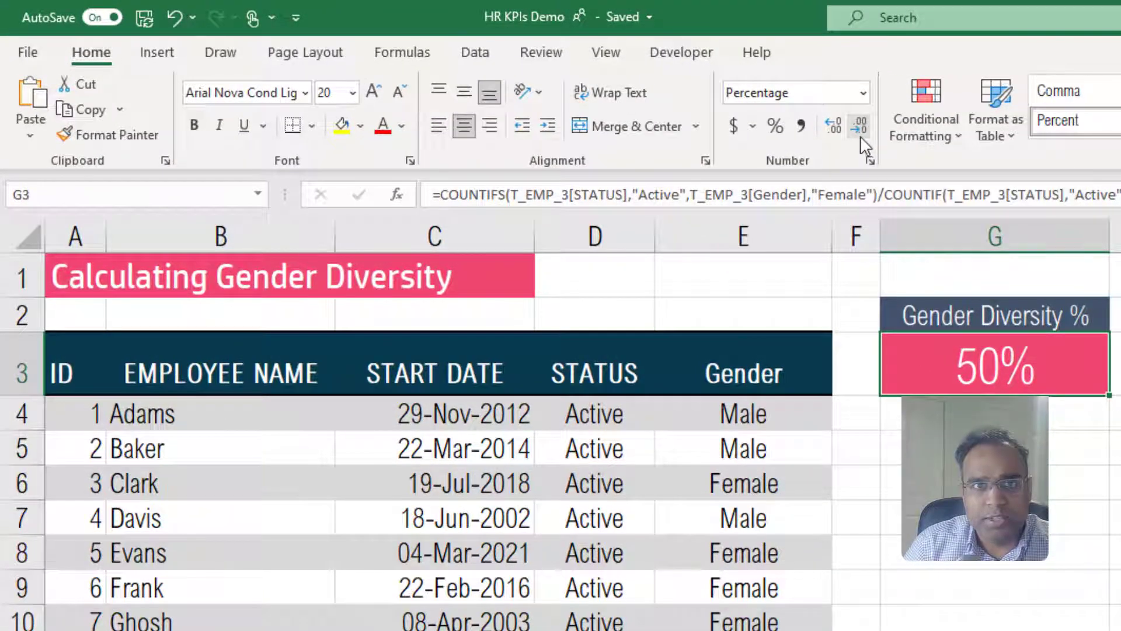
{"action": "left_click", "coordinate": [841, 131]}
{"action": "left_click", "coordinate": [841, 131]}
{"action": "left_click", "coordinate": [841, 131]}
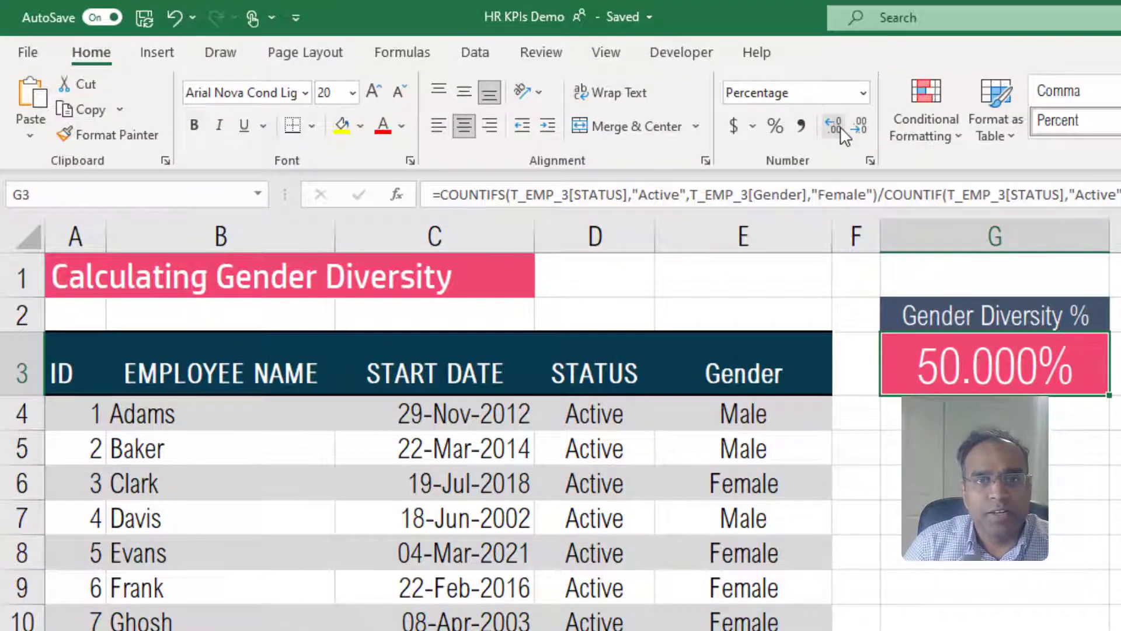
{"action": "left_click", "coordinate": [860, 132]}
{"action": "left_click", "coordinate": [861, 132]}
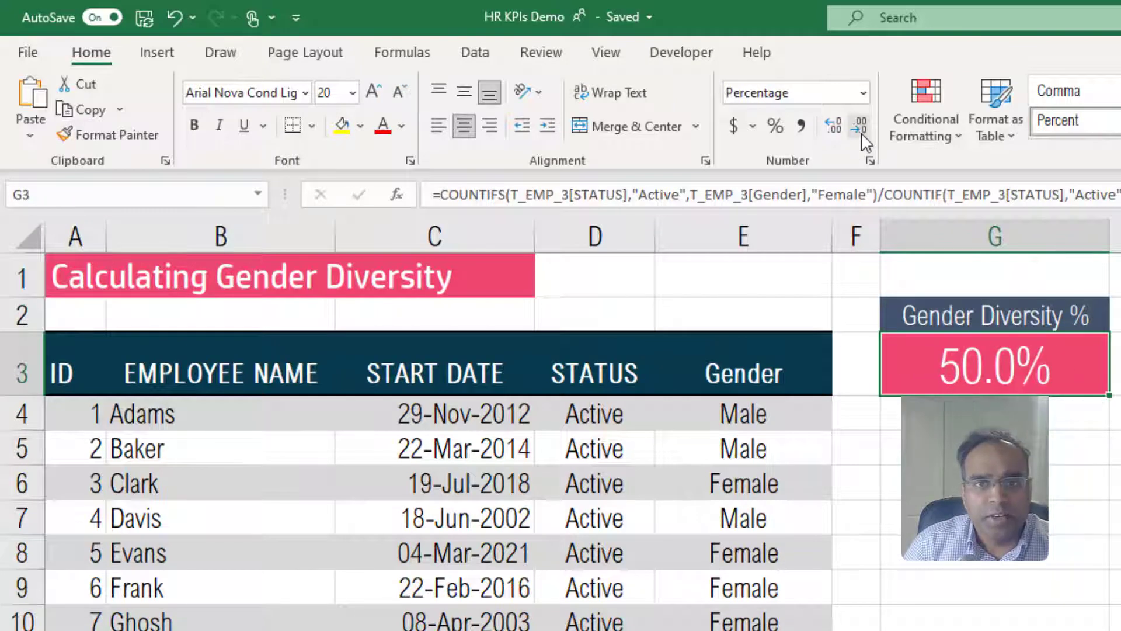
{"action": "left_click", "coordinate": [861, 132]}
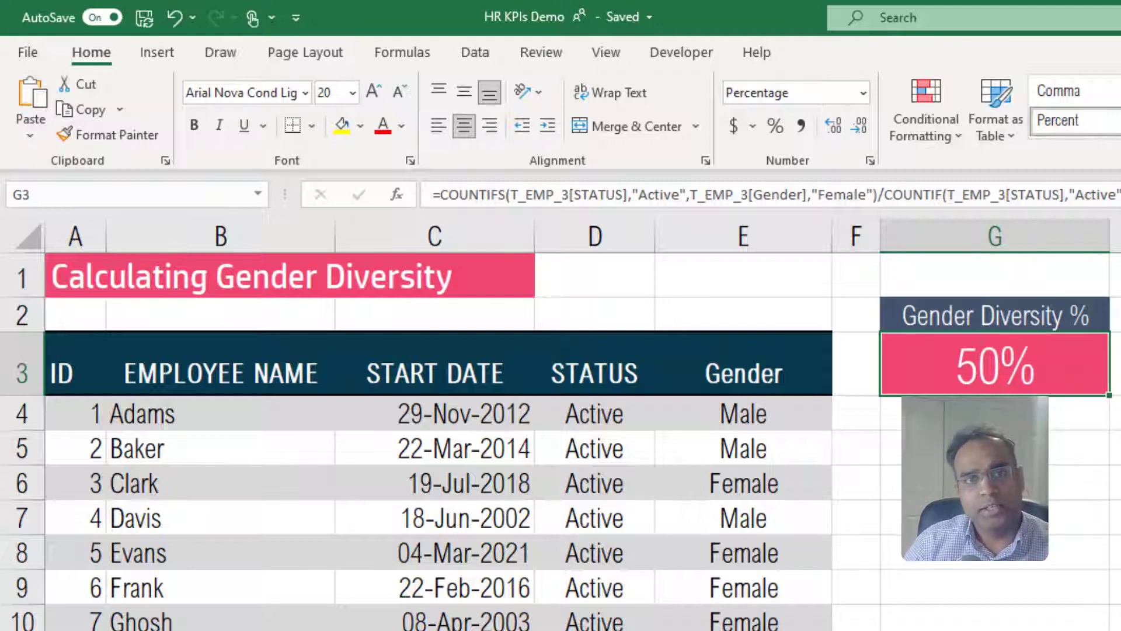
{"action": "left_click", "coordinate": [862, 92]}
{"action": "left_click", "coordinate": [876, 126]}
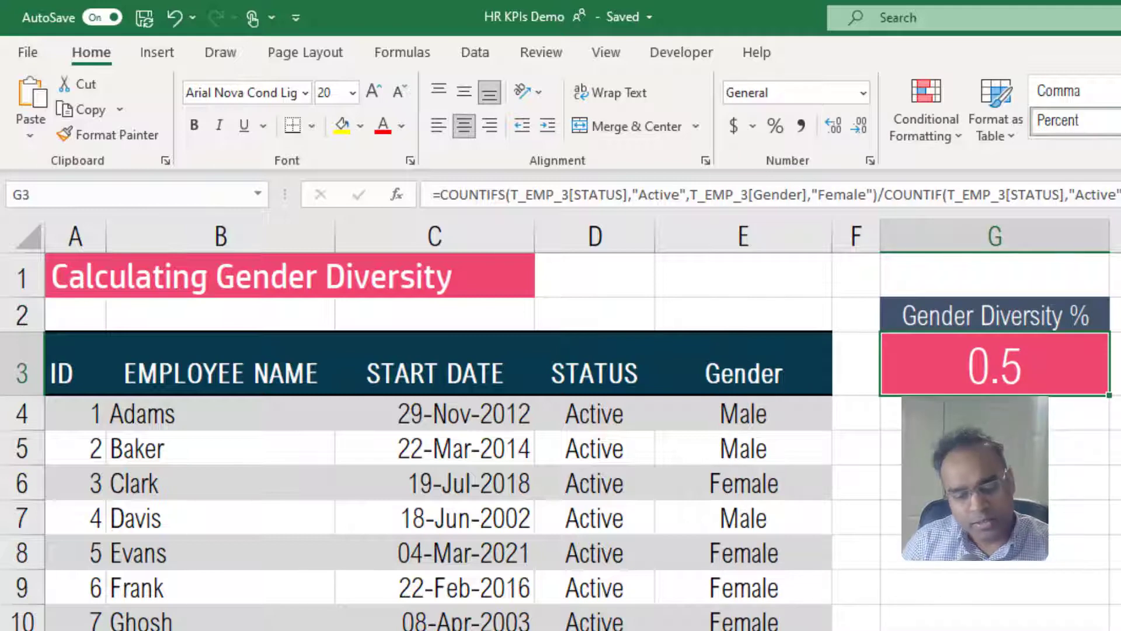
Open Format Cells for G3 with Ctrl+1, showing its General category and 0.5 sample.
{"action": "key", "text": "ctrl+1"}
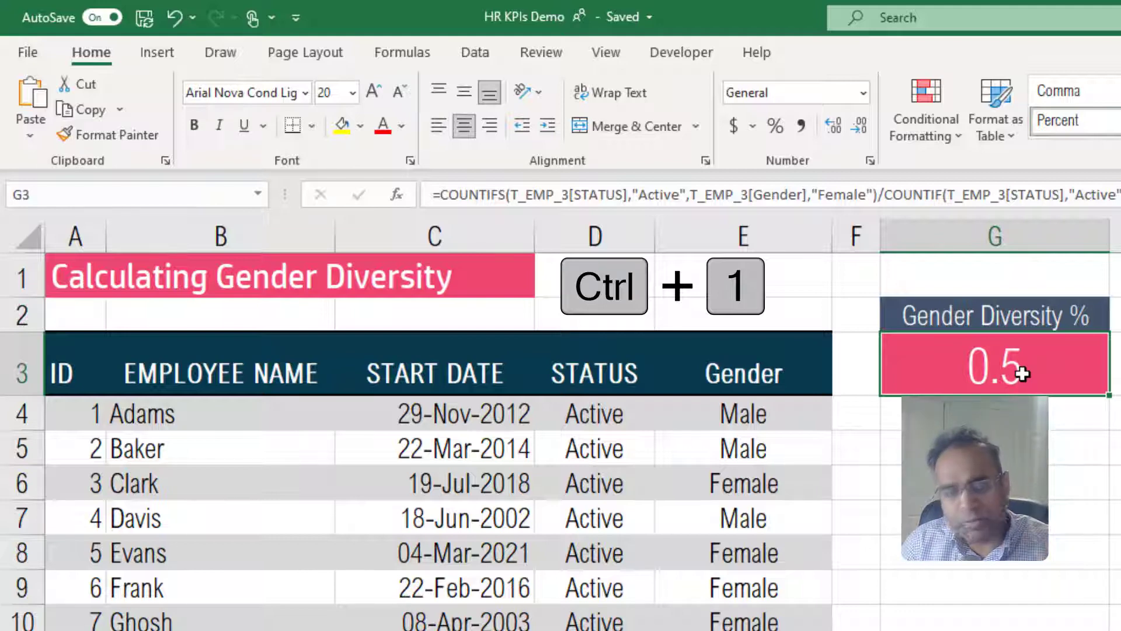
{"action": "key", "text": "ctrl+1"}
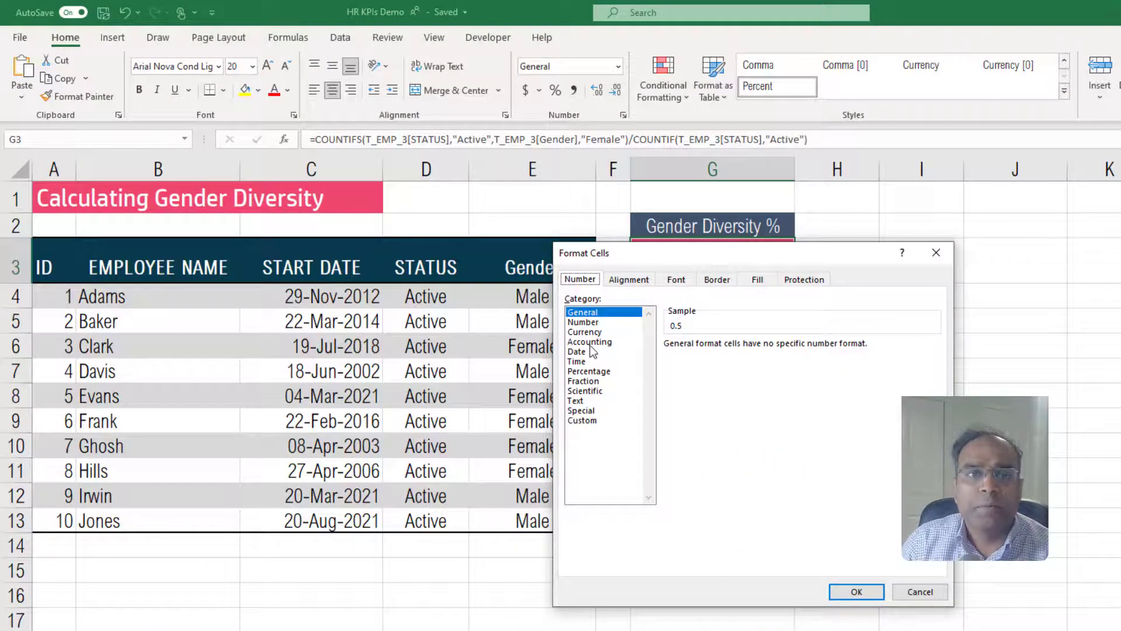
Format G3 as Percentage with 0 decimal places, showing 50%.
{"action": "left_click_drag", "start_coordinate": [647, 251], "coordinate": [681, 252]}
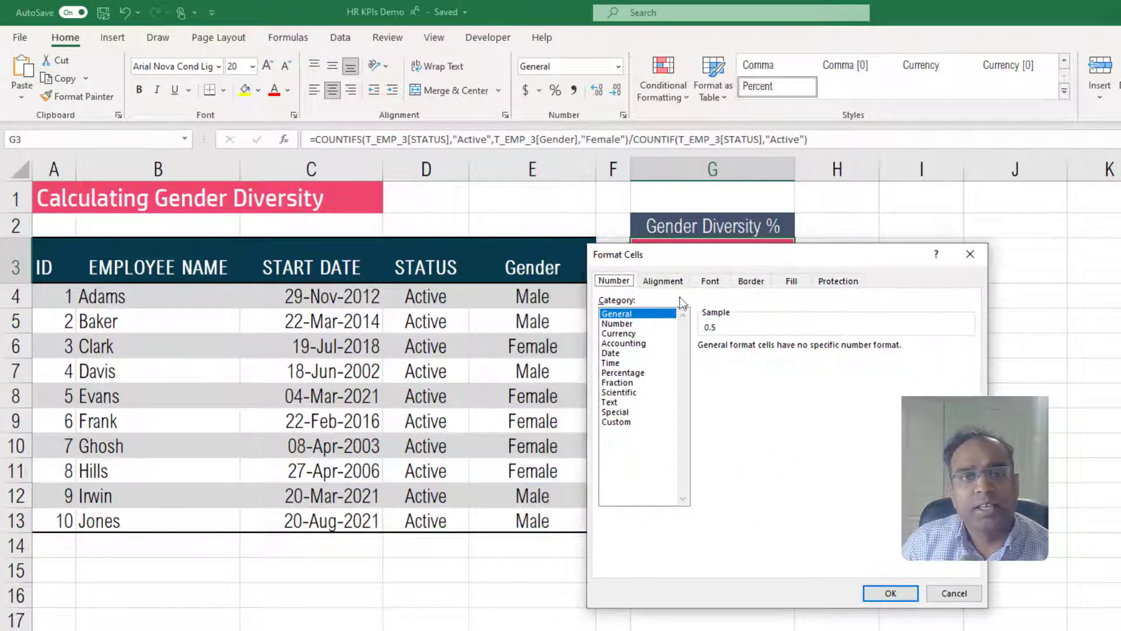
{"action": "left_click", "coordinate": [631, 374]}
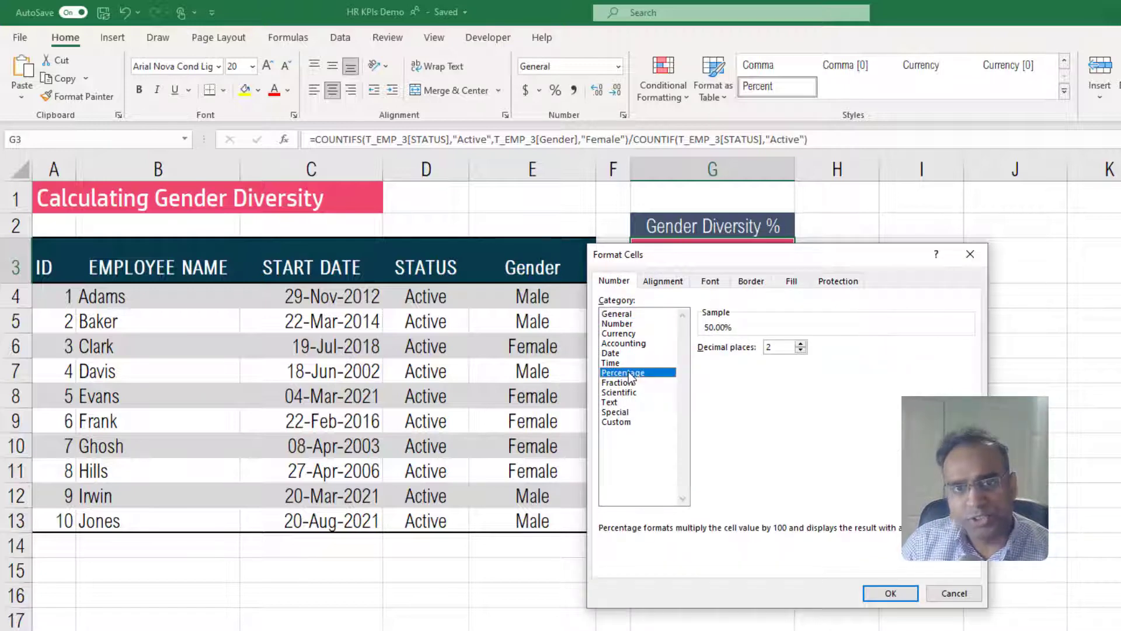
{"action": "left_click", "coordinate": [801, 351]}
{"action": "left_click", "coordinate": [800, 352]}
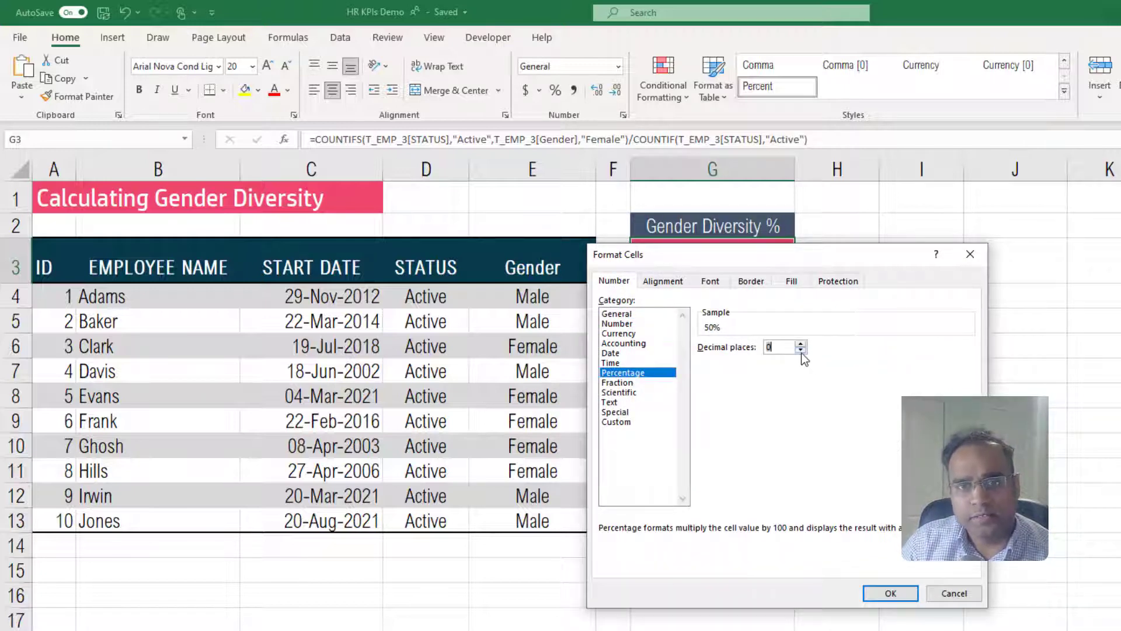
{"action": "left_click", "coordinate": [882, 592]}
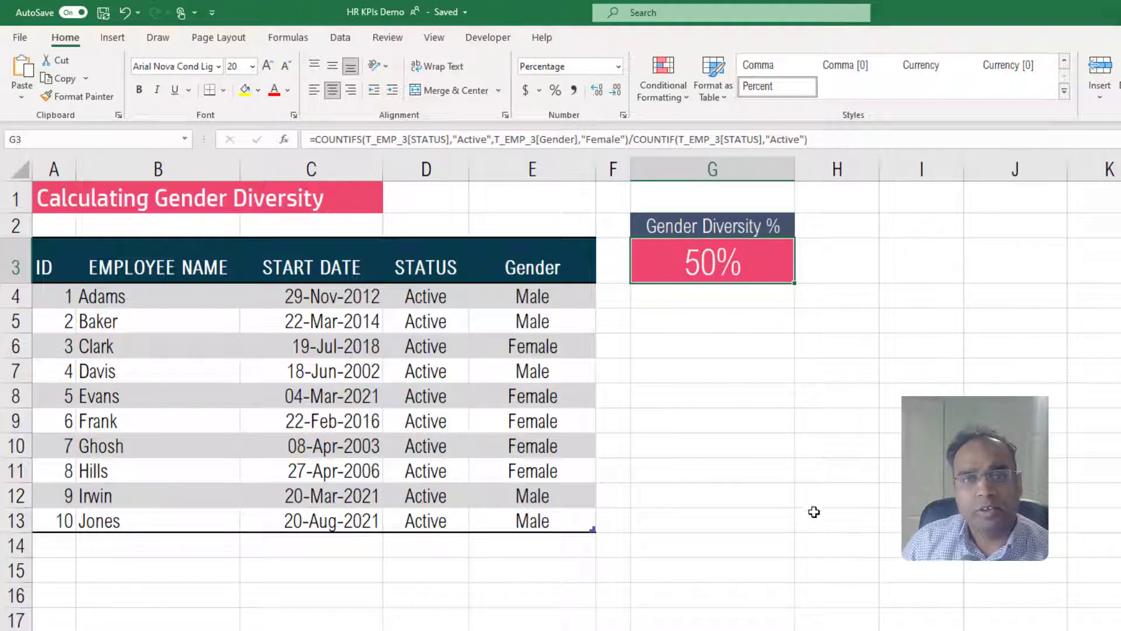
{"action": "left_click", "coordinate": [435, 304]}
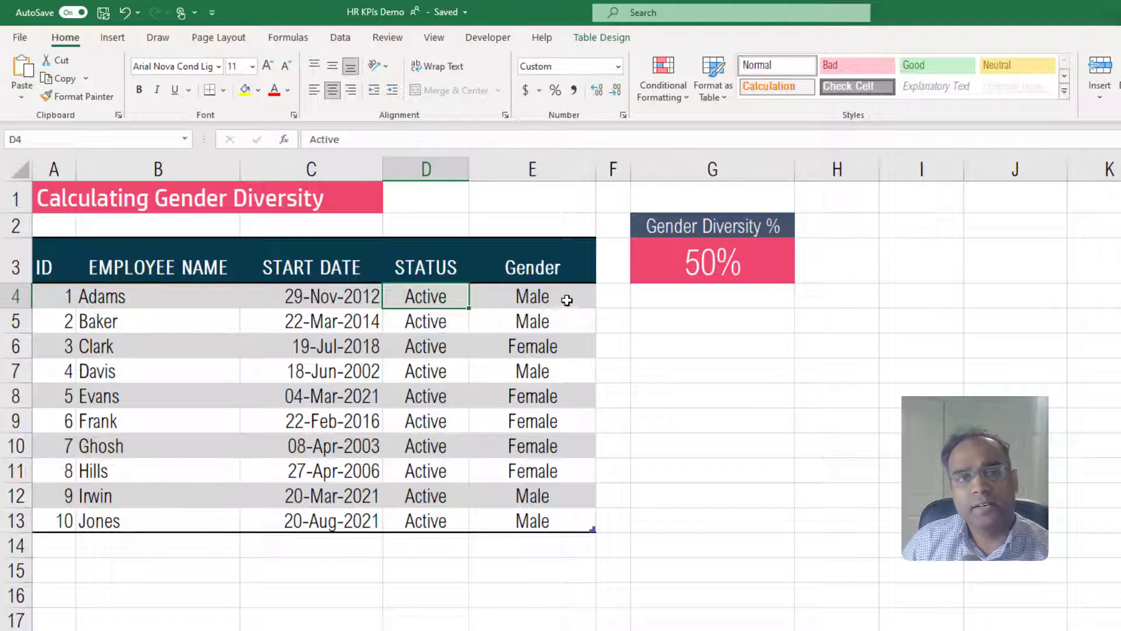
{"action": "left_click", "coordinate": [715, 260]}
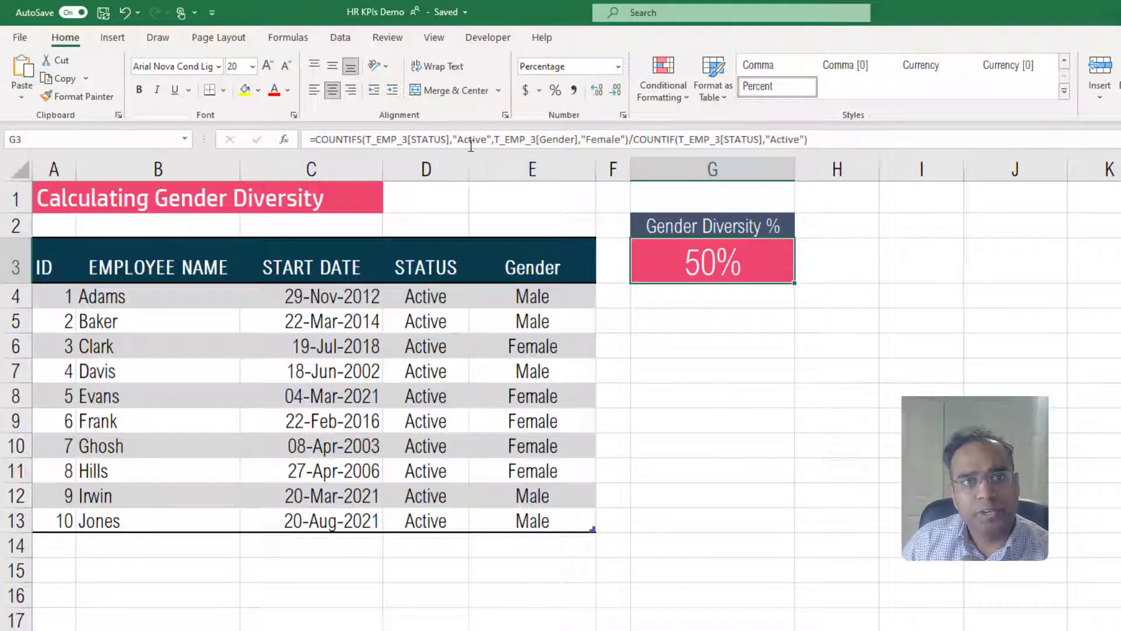
{"action": "double_click", "coordinate": [471, 139]}
{"action": "double_click", "coordinate": [593, 139]}
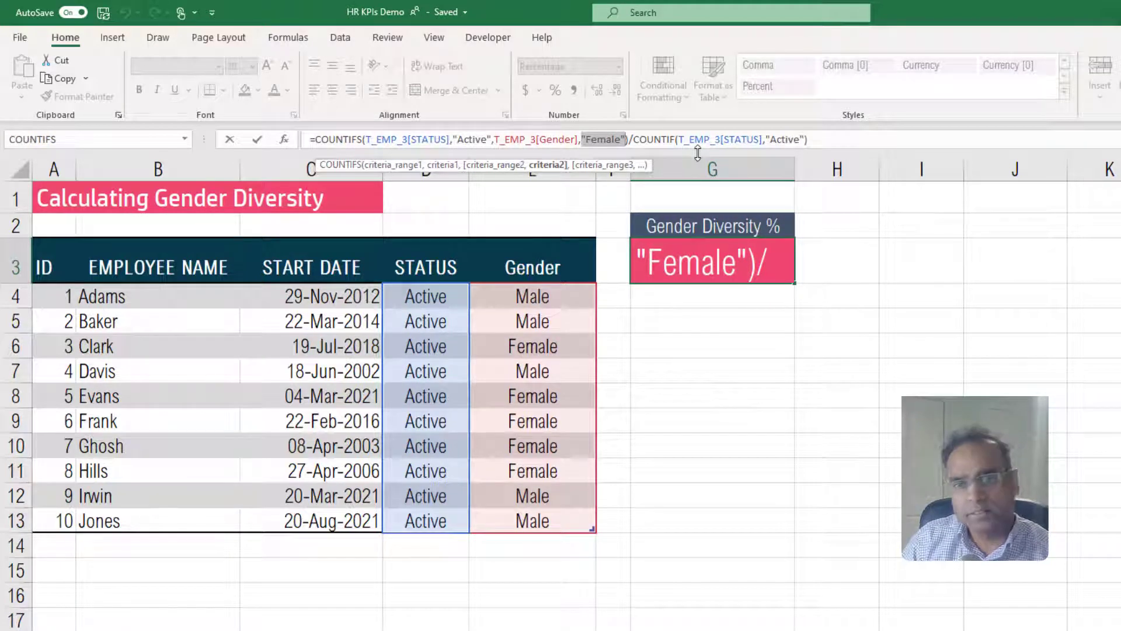
{"action": "key", "text": "Escape"}
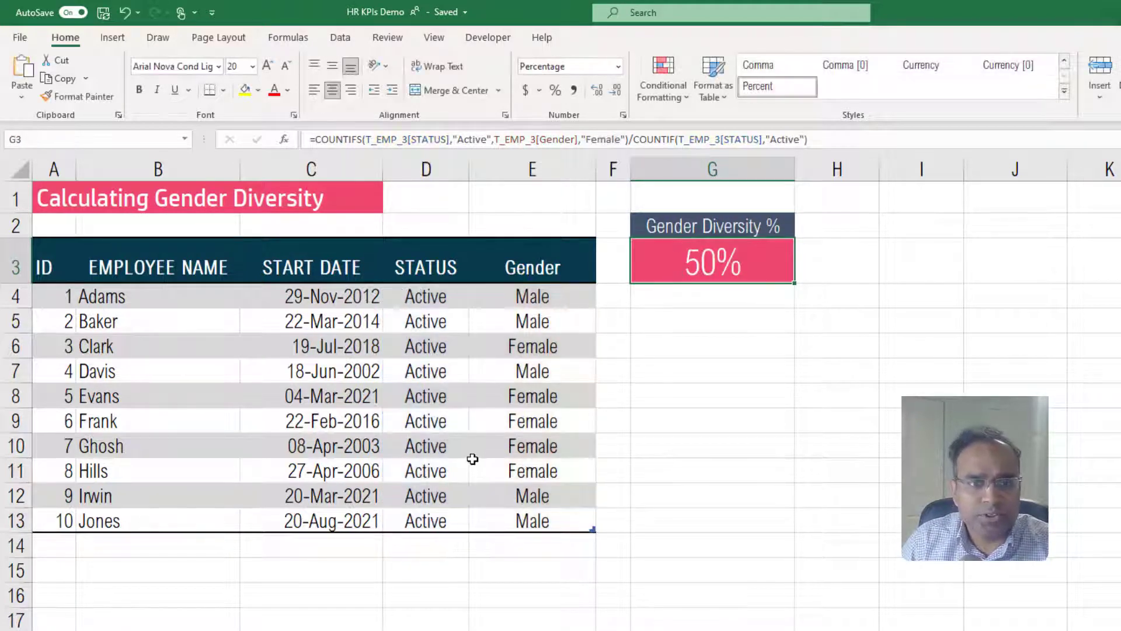
Change D12's status to Inactive, recalculating G3 to 56%.
{"action": "left_click", "coordinate": [447, 494]}
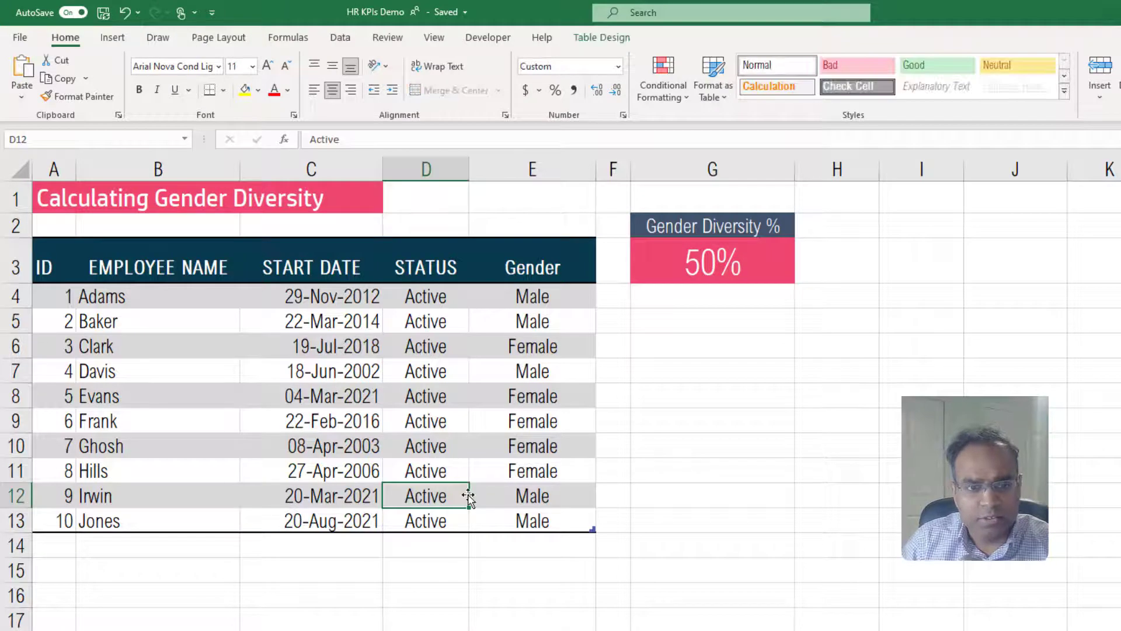
{"action": "type", "text": "Inactive"}
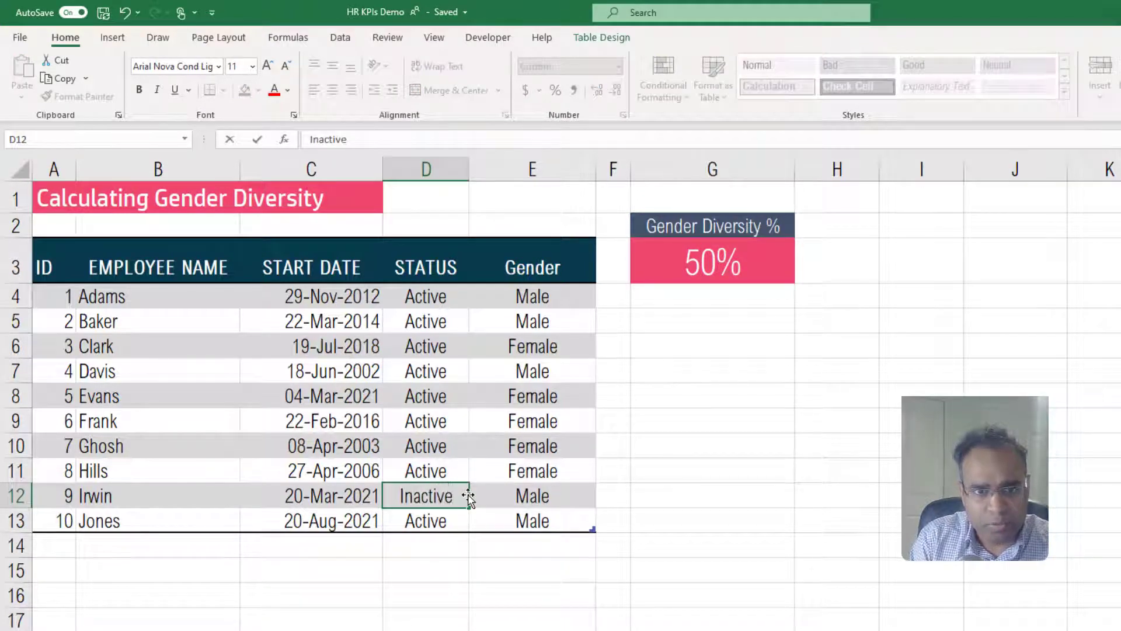
{"action": "key", "text": "Return"}
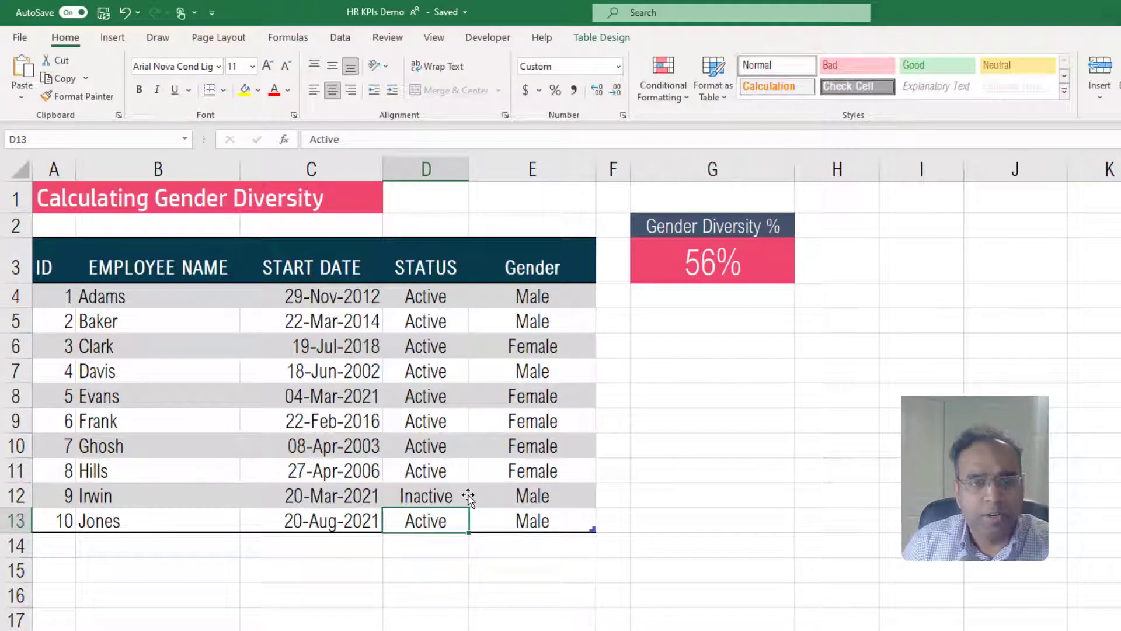